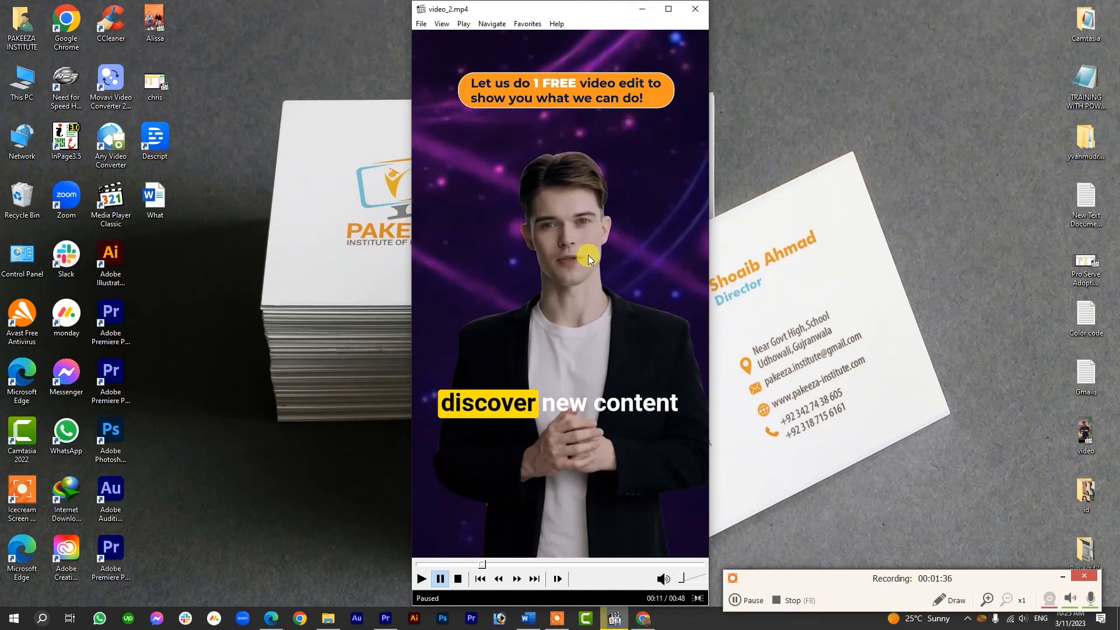
# Play video_2.mp4 from the beginning as a sample, close the player and refresh the desktop.
pyautogui.click(419, 565)
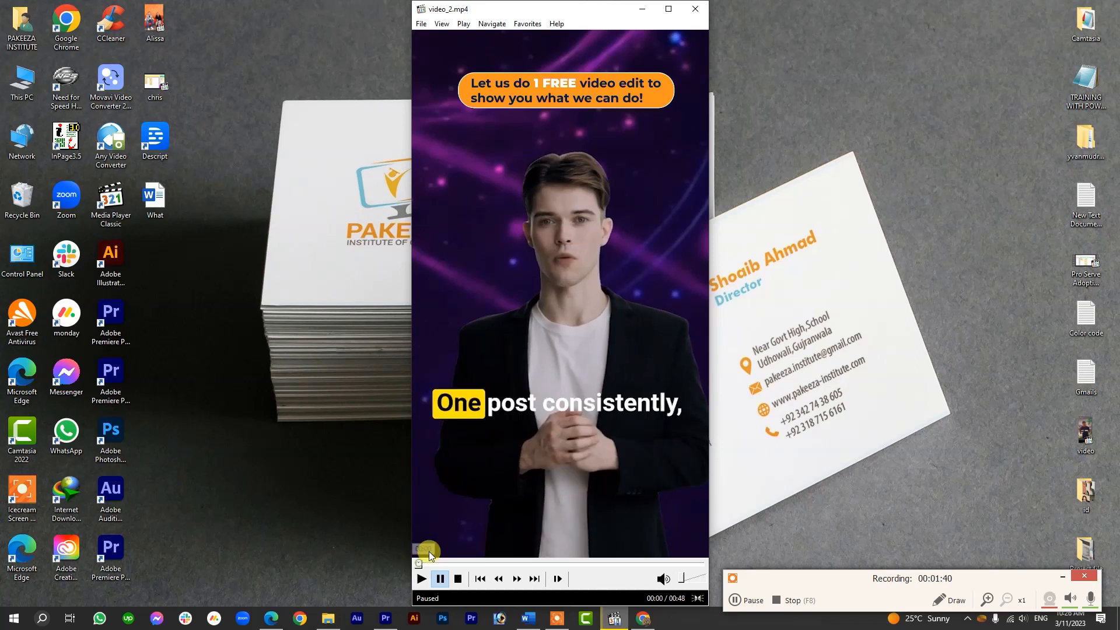
pyautogui.click(585, 446)
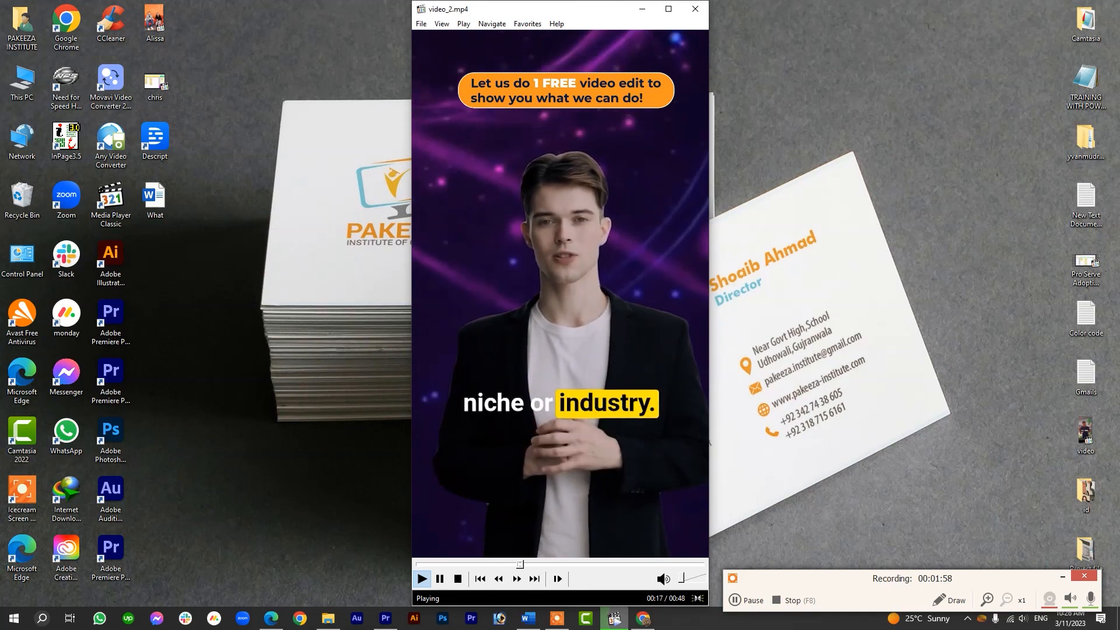
pyautogui.click(695, 16)
pyautogui.rightClick(588, 109)
pyautogui.click(600, 149)
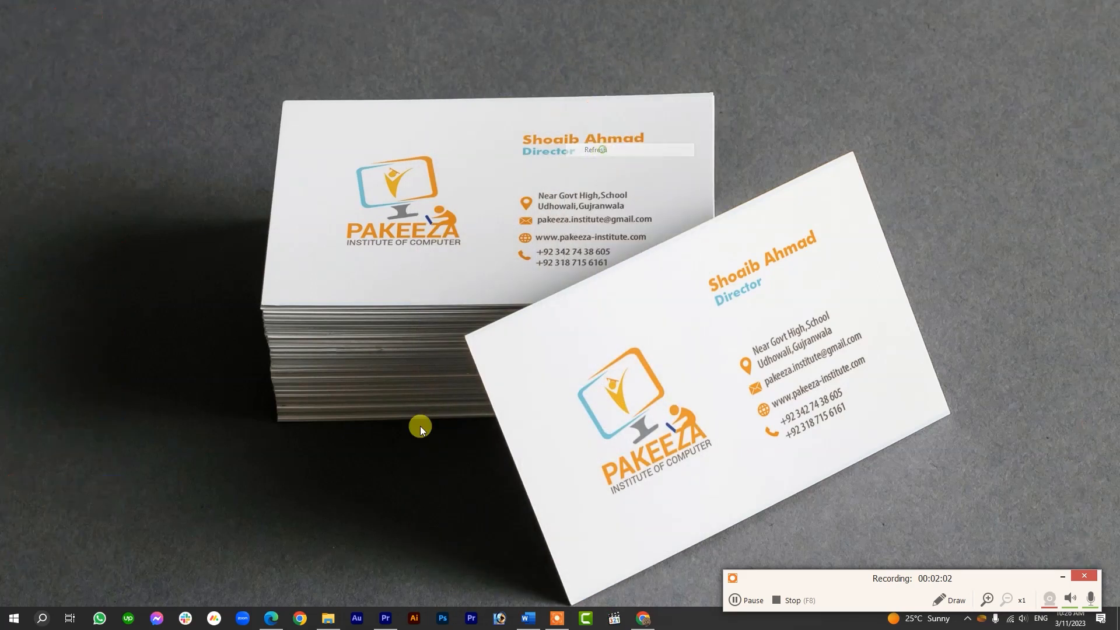
# Switch to the Movio page in Microsoft Edge and create a new video in portrait format.
pyautogui.click(270, 618)
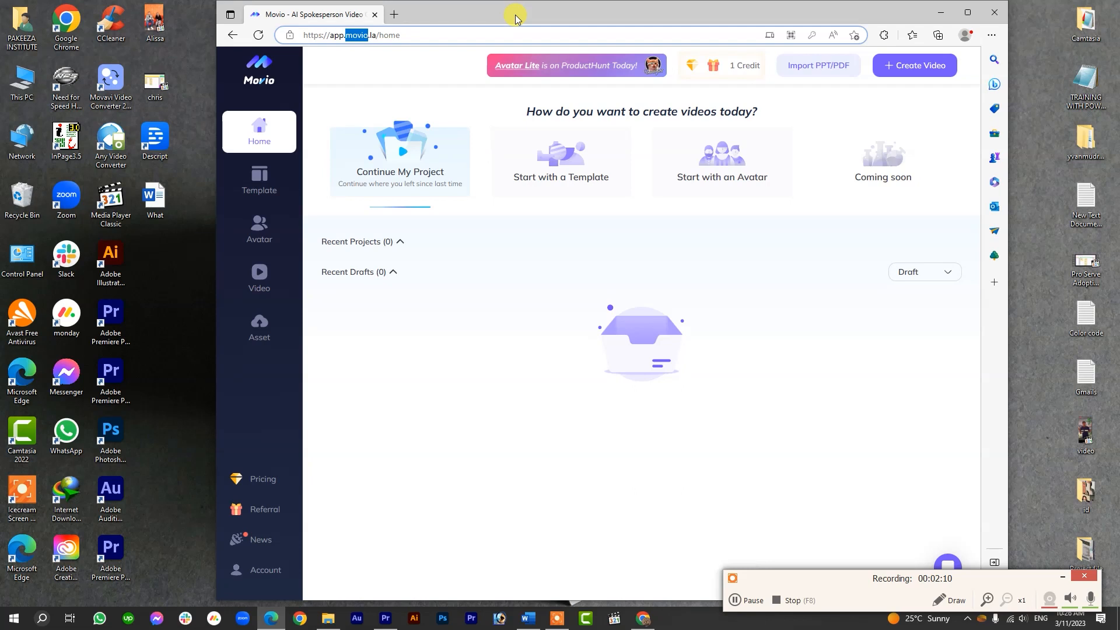
pyautogui.moveTo(515, 15); pyautogui.dragTo(493, 15)
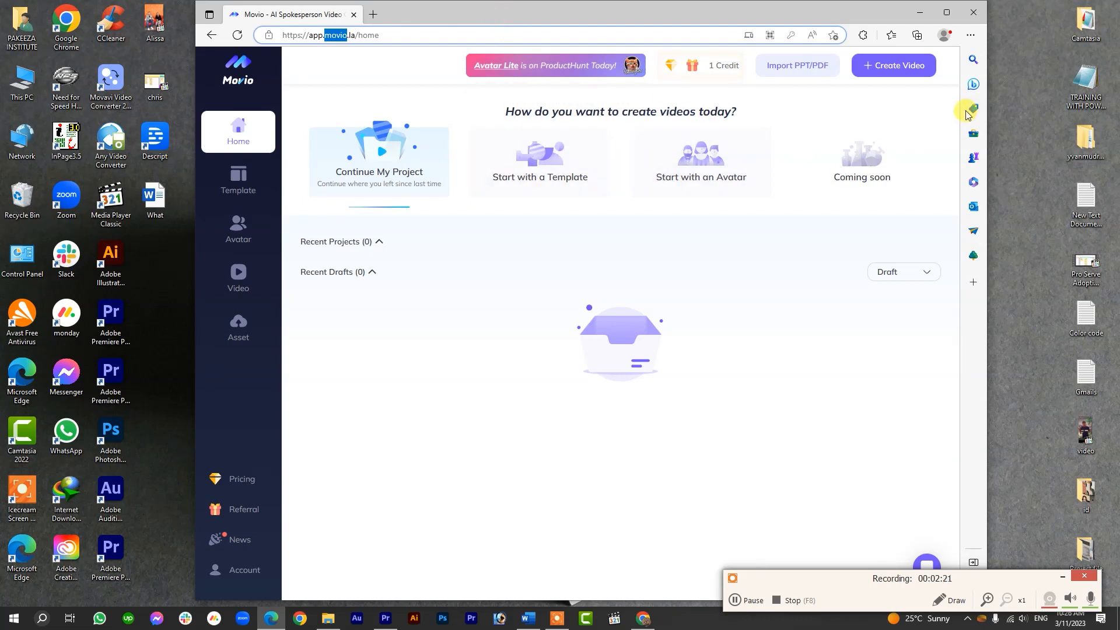
pyautogui.click(882, 75)
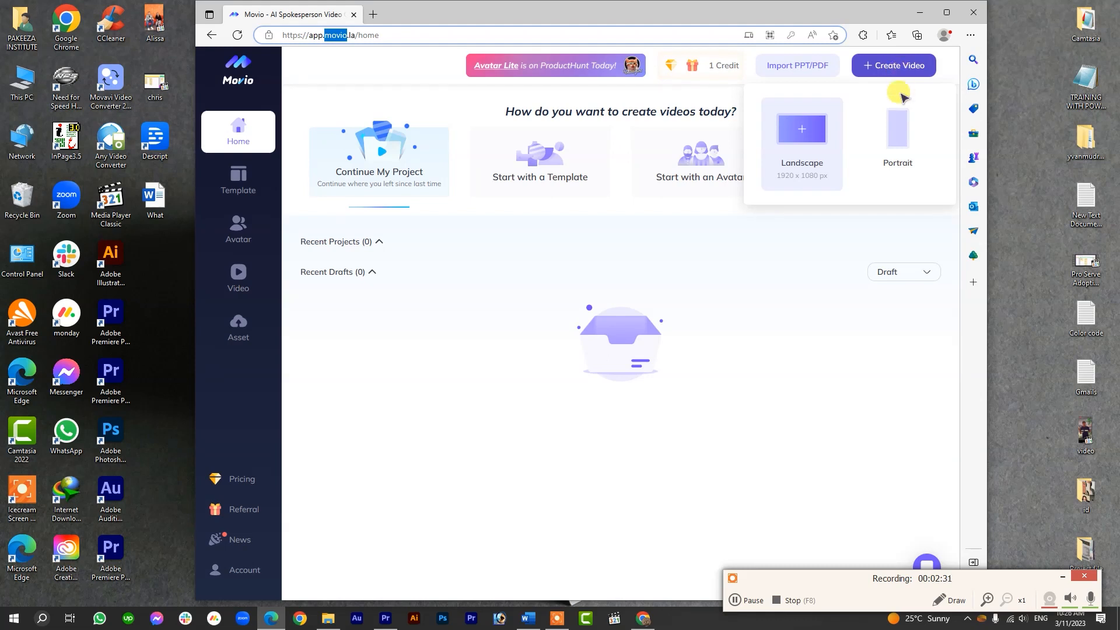
pyautogui.click(890, 137)
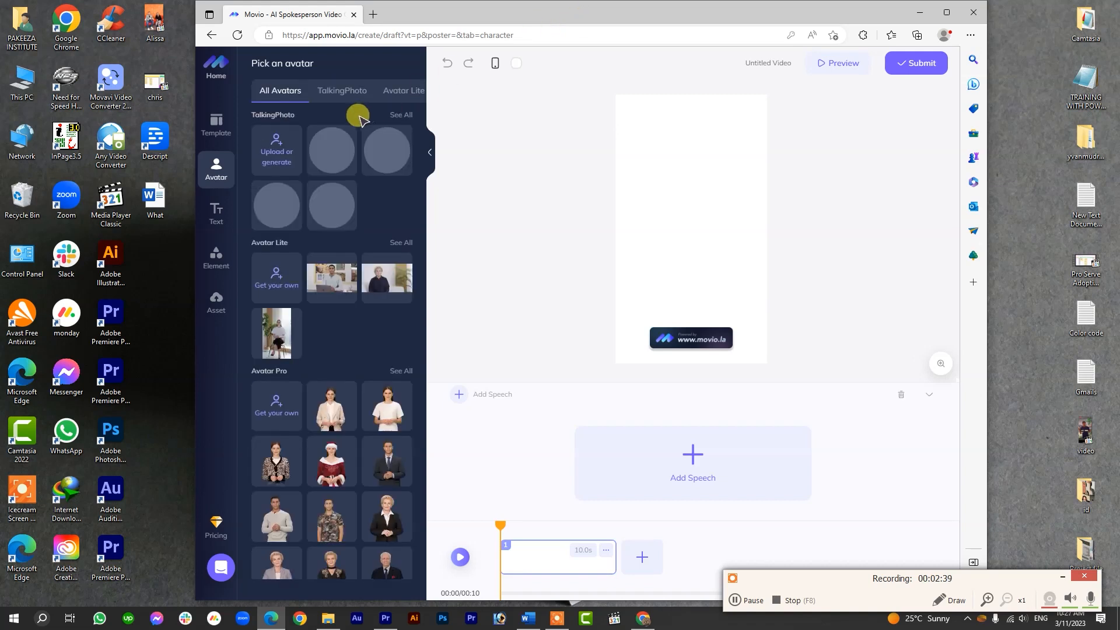
# Apply the Movie Night template from the Advertisement category to the blank portrait video.
pyautogui.click(223, 132)
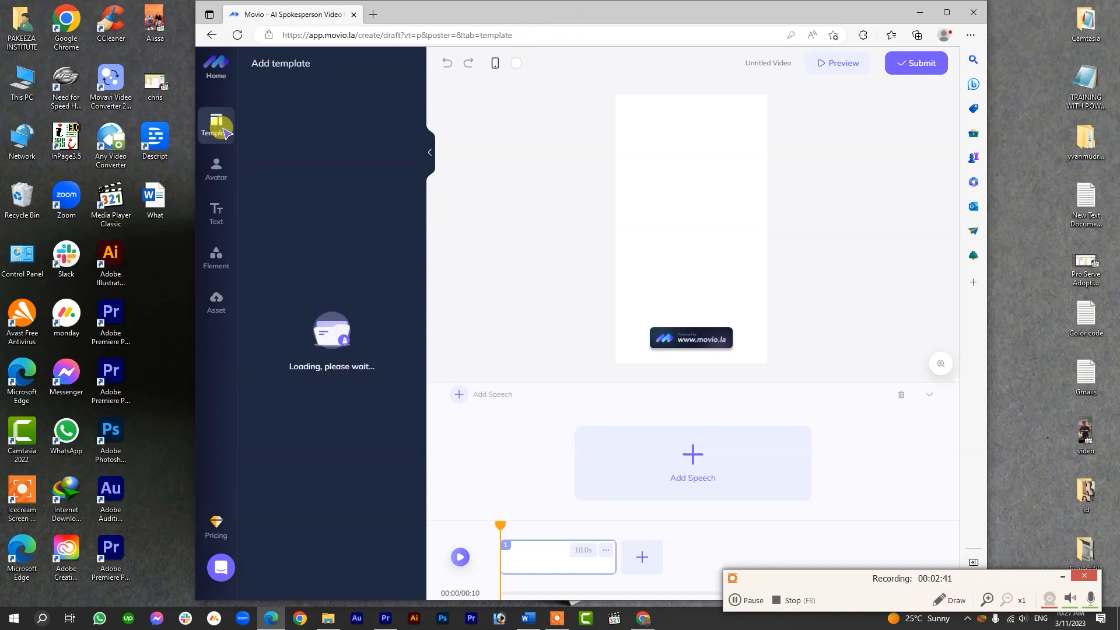
pyautogui.moveTo(338, 236)
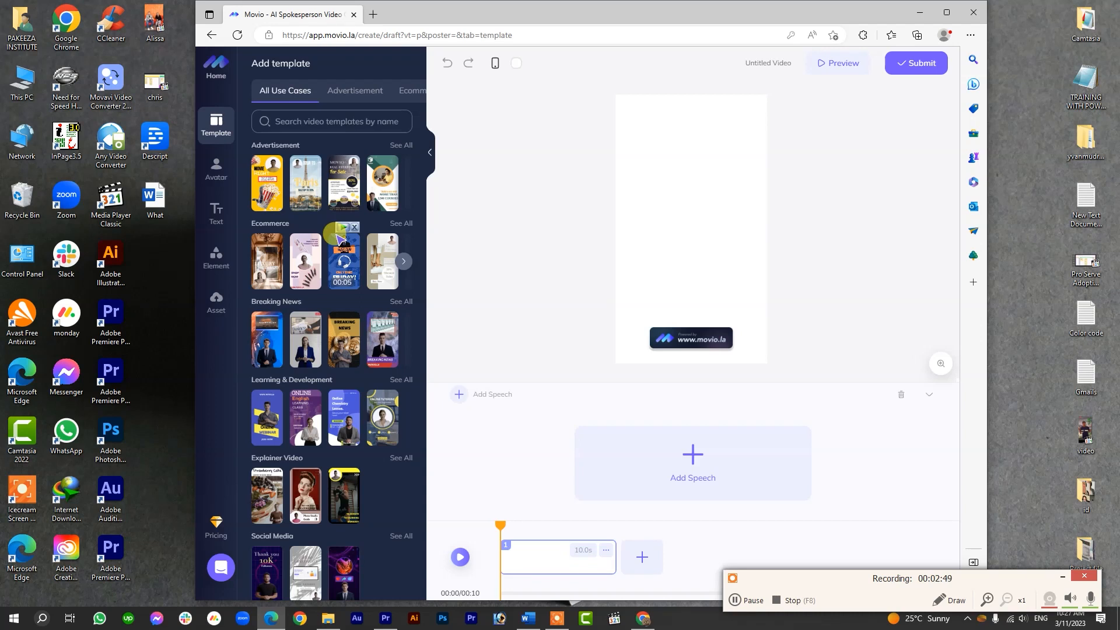
pyautogui.click(271, 181)
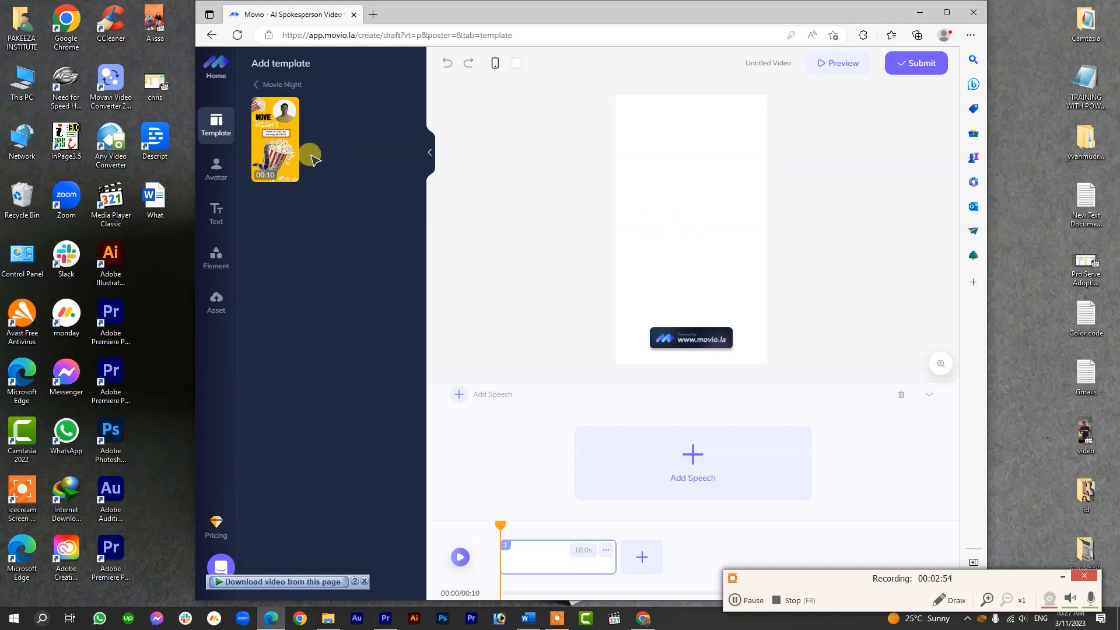
pyautogui.click(291, 147)
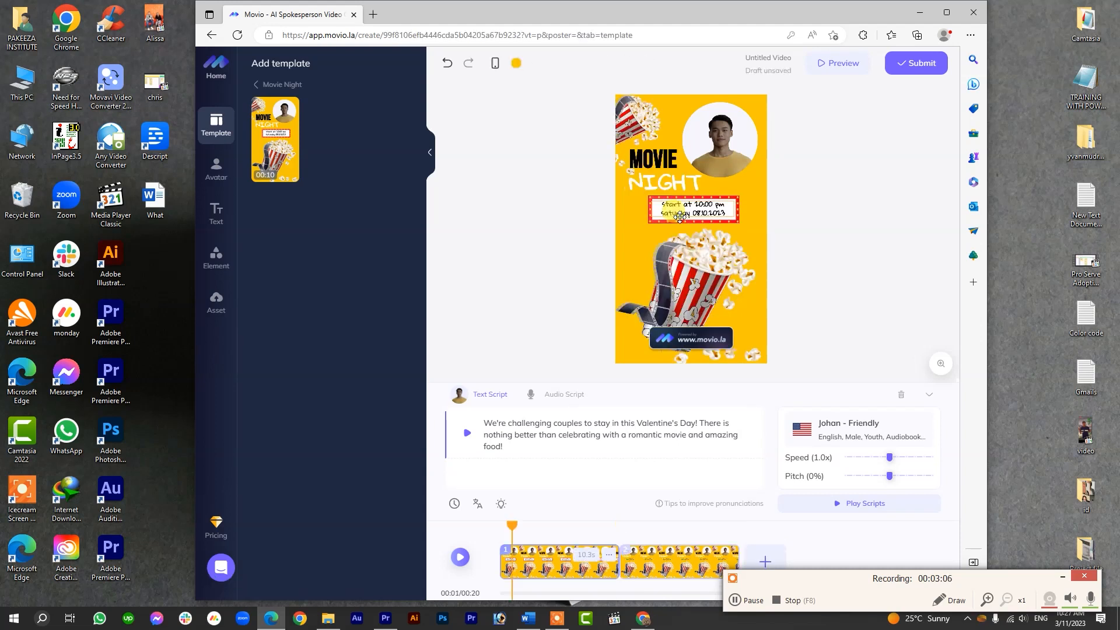
# Delete the MOVIE title and the large popcorn bucket image from the Movie Night scene.
pyautogui.click(655, 168)
pyautogui.press('Delete')
pyautogui.click(688, 272)
pyautogui.press('Delete')
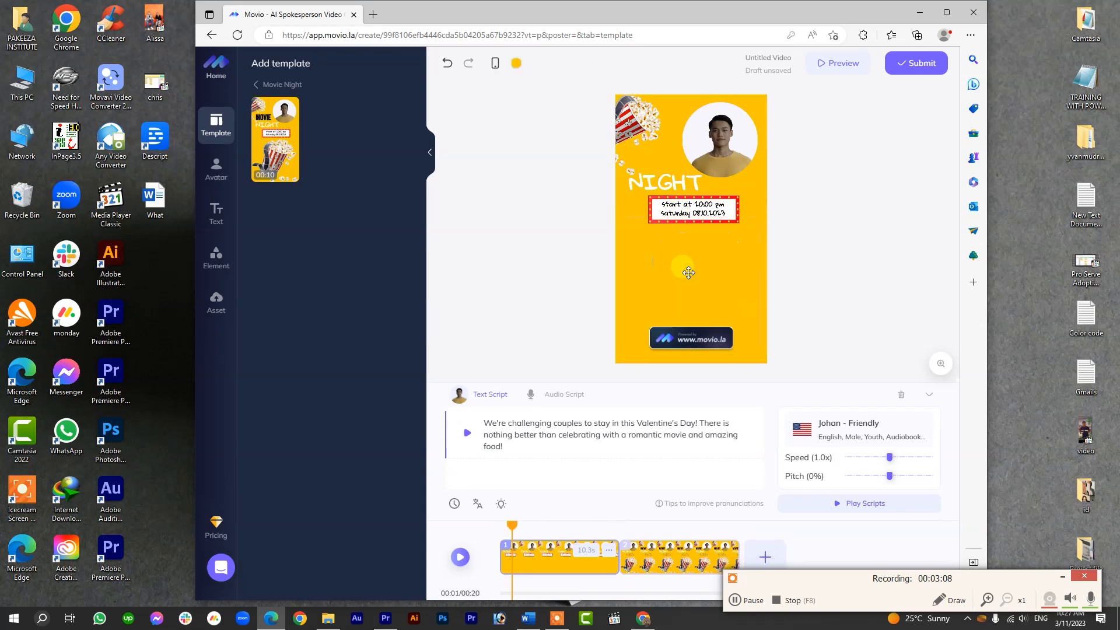
# Browse the other templates and add the 00:06 presenter page of the Breaking News Intro template to the video.
pyautogui.moveTo(301, 138)
pyautogui.click(256, 84)
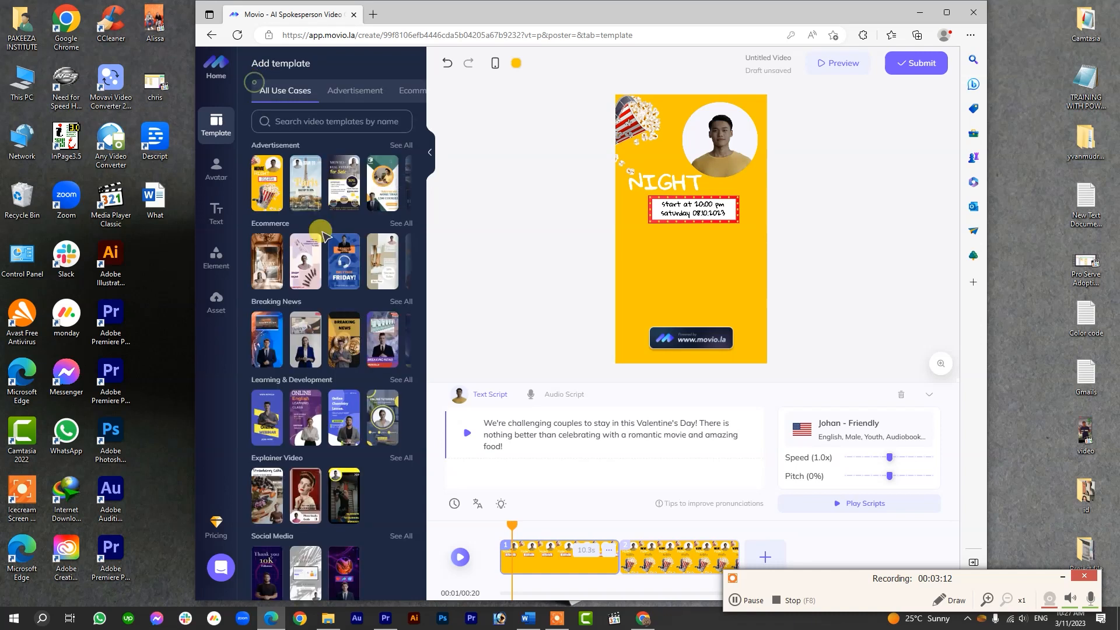
pyautogui.scroll(-4, 336, 434)
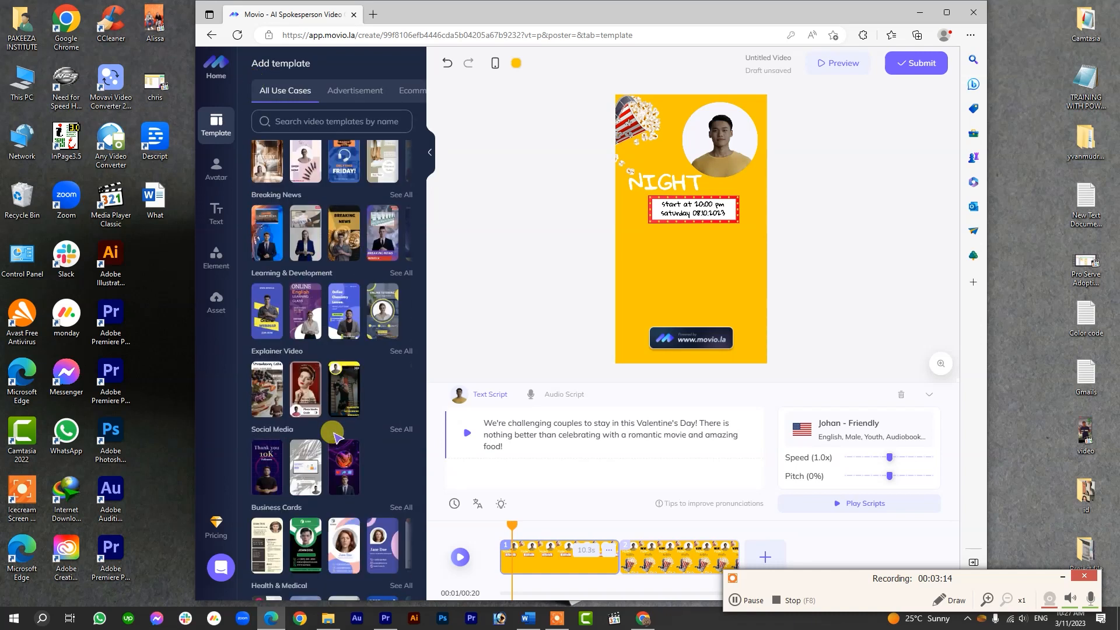
pyautogui.scroll(4, 336, 435)
pyautogui.moveTo(274, 192)
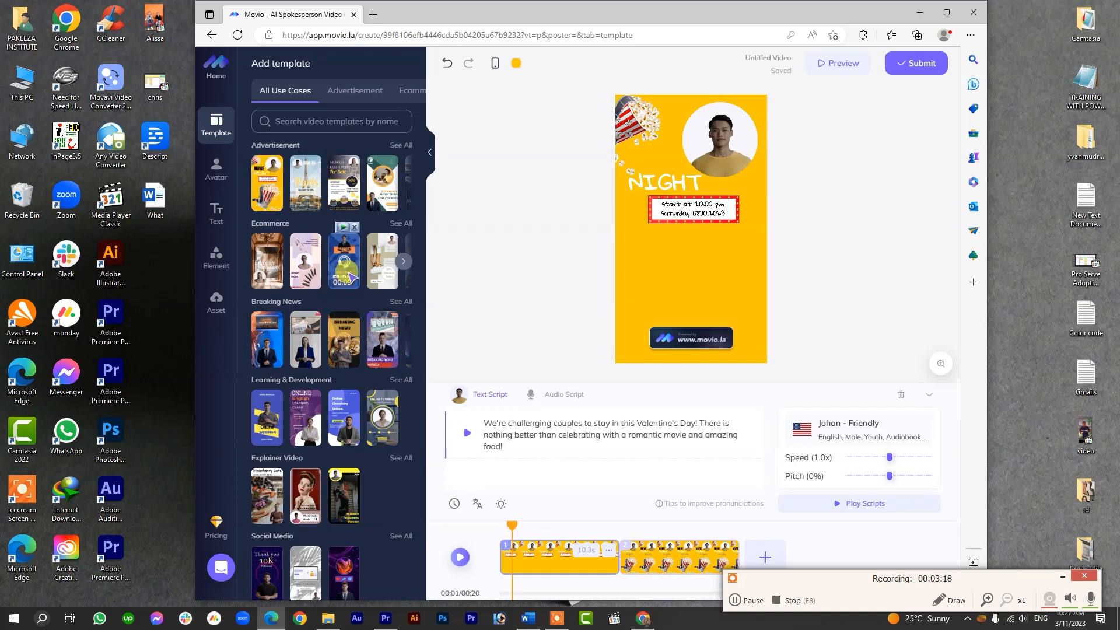
pyautogui.click(309, 350)
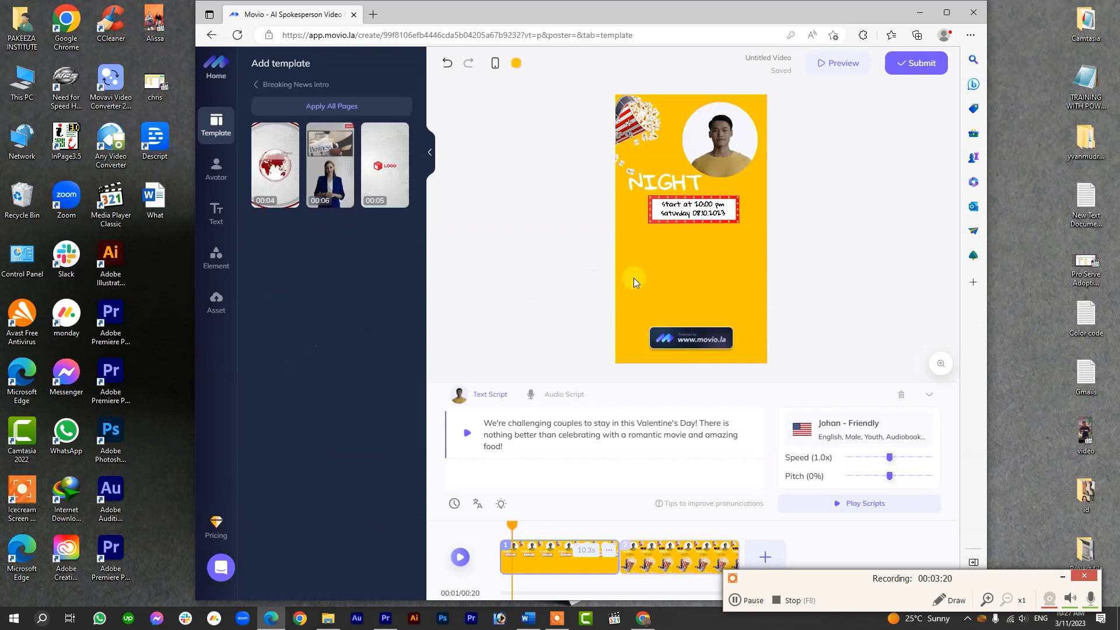
pyautogui.click(329, 169)
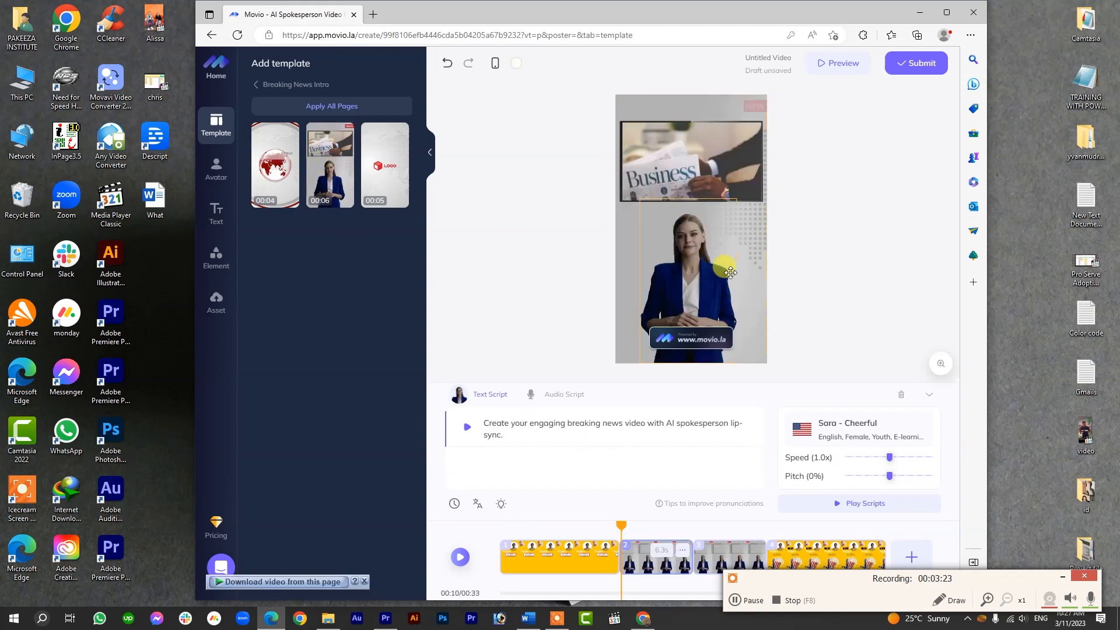
# Remove the business newspaper picture, its frame and the NEWS label with its red background from the presenter scene.
pyautogui.click(674, 165)
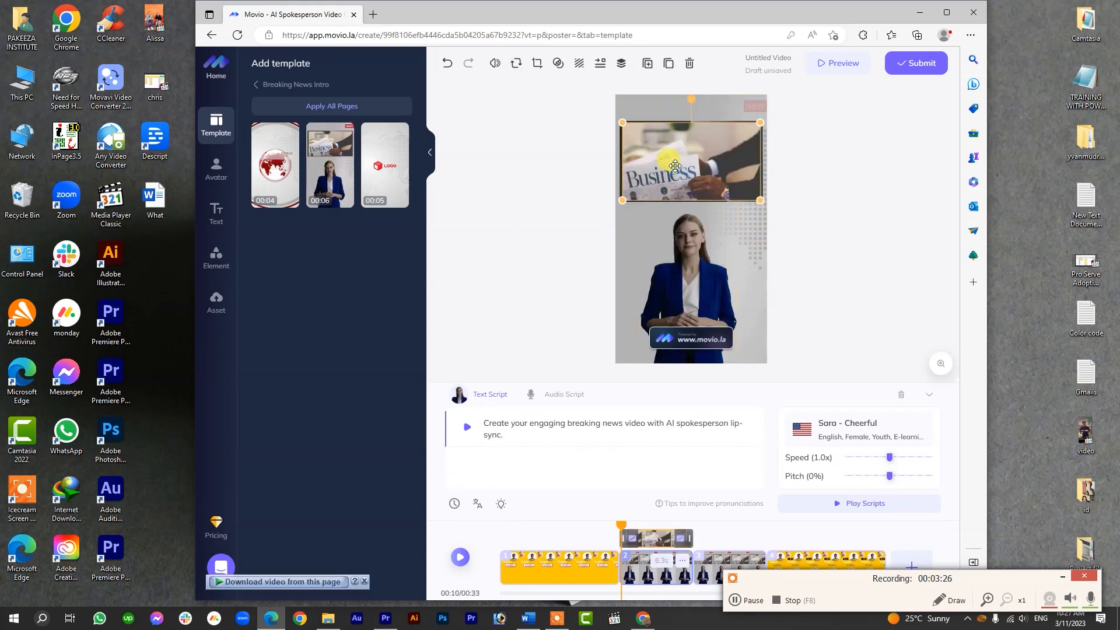
pyautogui.press('Delete')
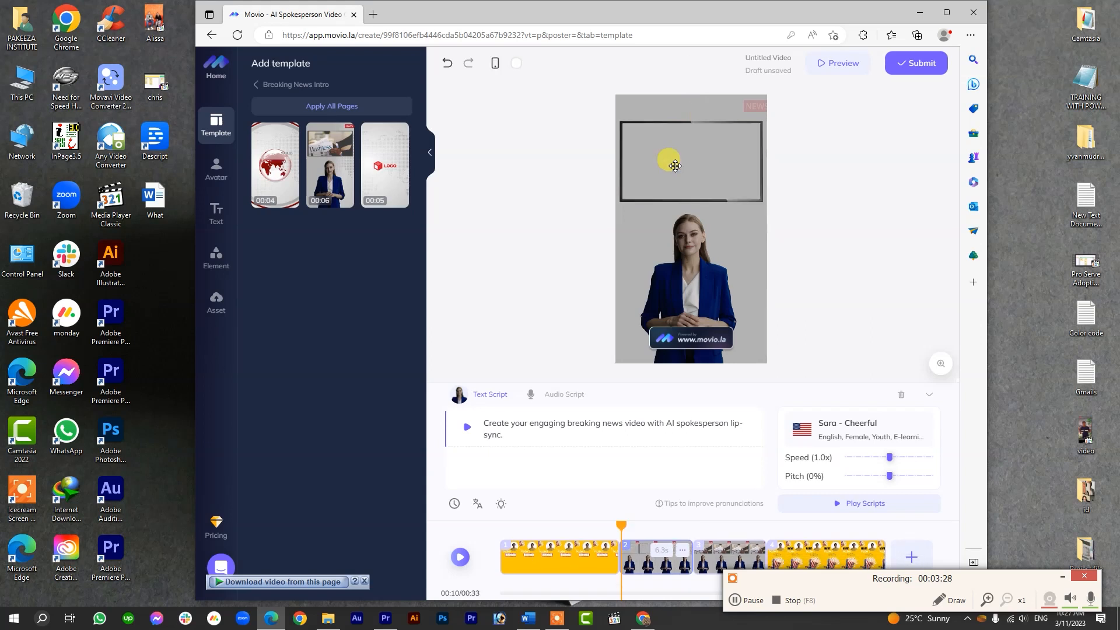
pyautogui.click(750, 107)
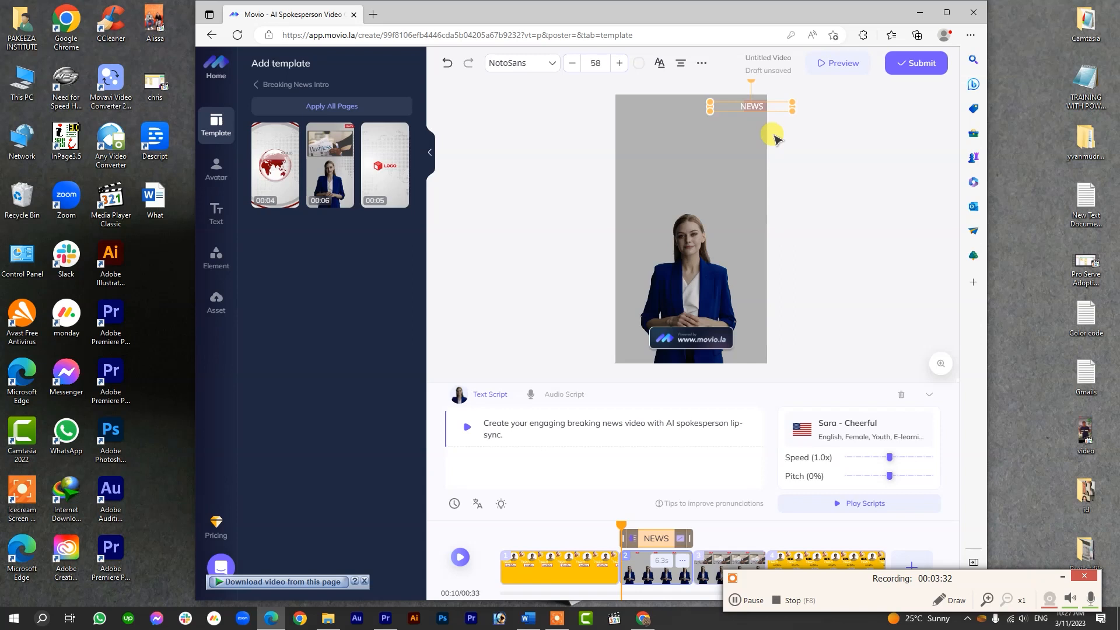
pyautogui.press('Delete')
pyautogui.click(757, 107)
pyautogui.press('Delete')
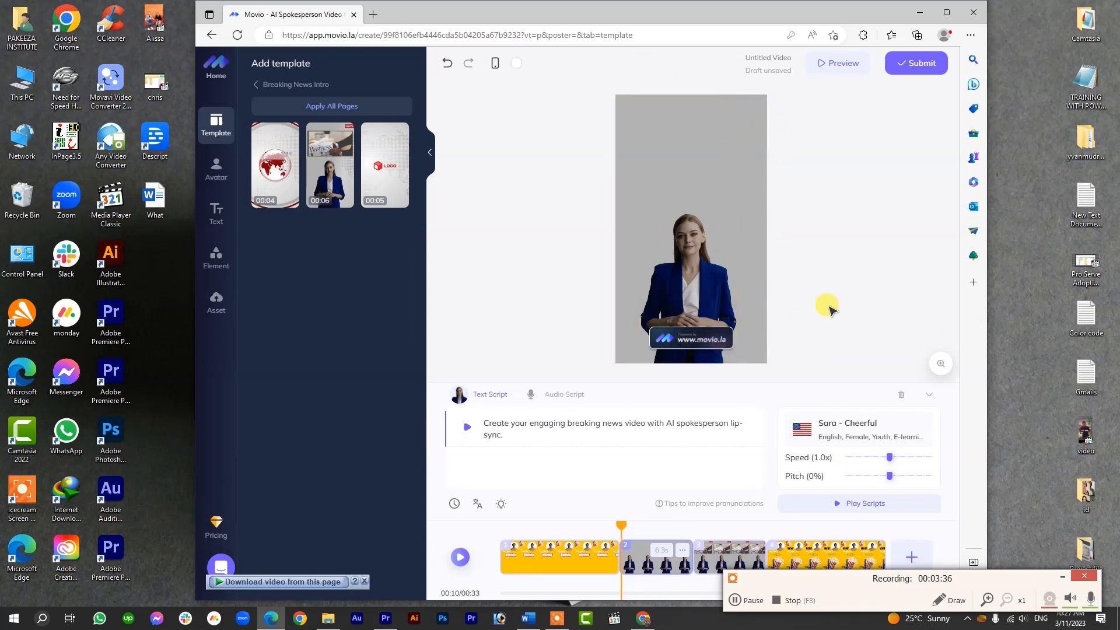
# Move the woman presenter up toward the middle of the scene, clear of the Movio watermark.
pyautogui.moveTo(679, 341)
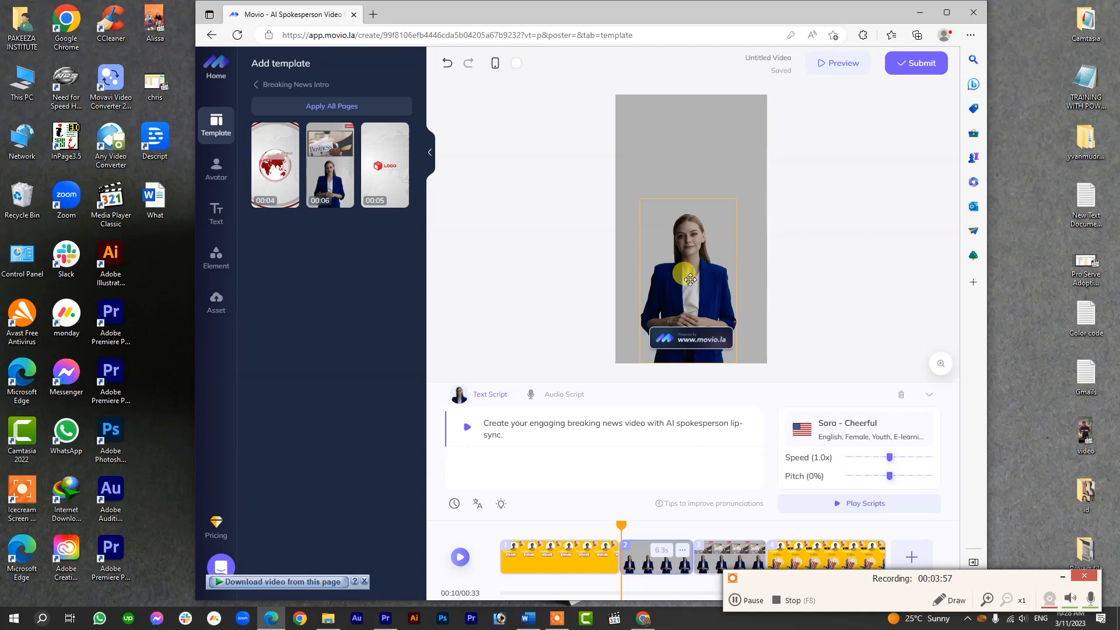
pyautogui.moveTo(690, 280); pyautogui.dragTo(691, 201)
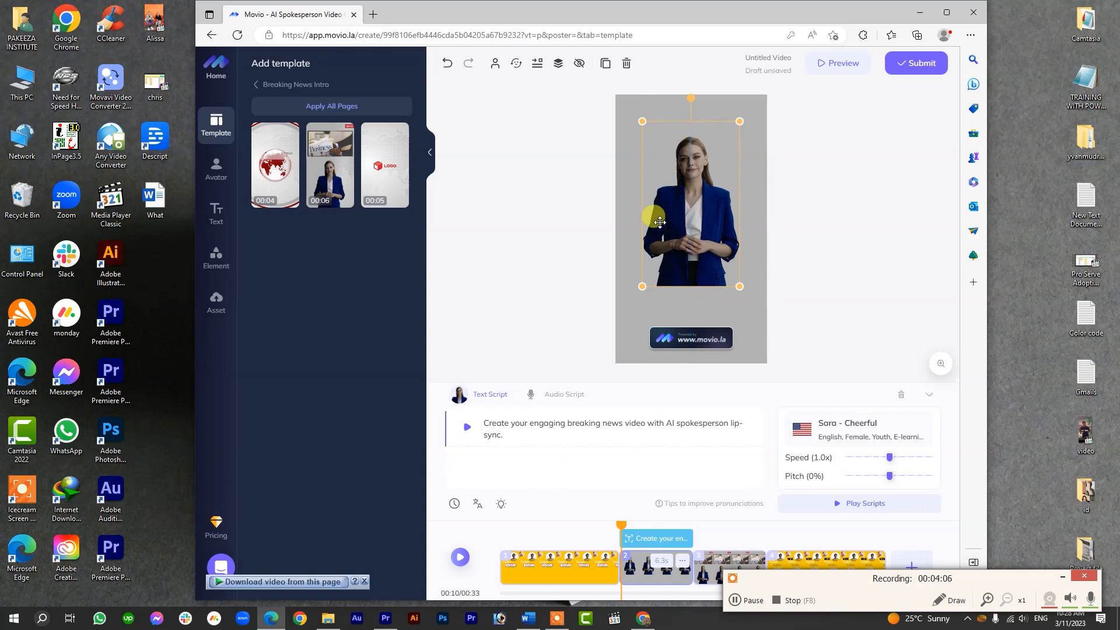
# Replace the presenter with the Avatar Pro man in black jacket and white T-shirt, then enlarge him slightly and shift him up.
pyautogui.click(221, 175)
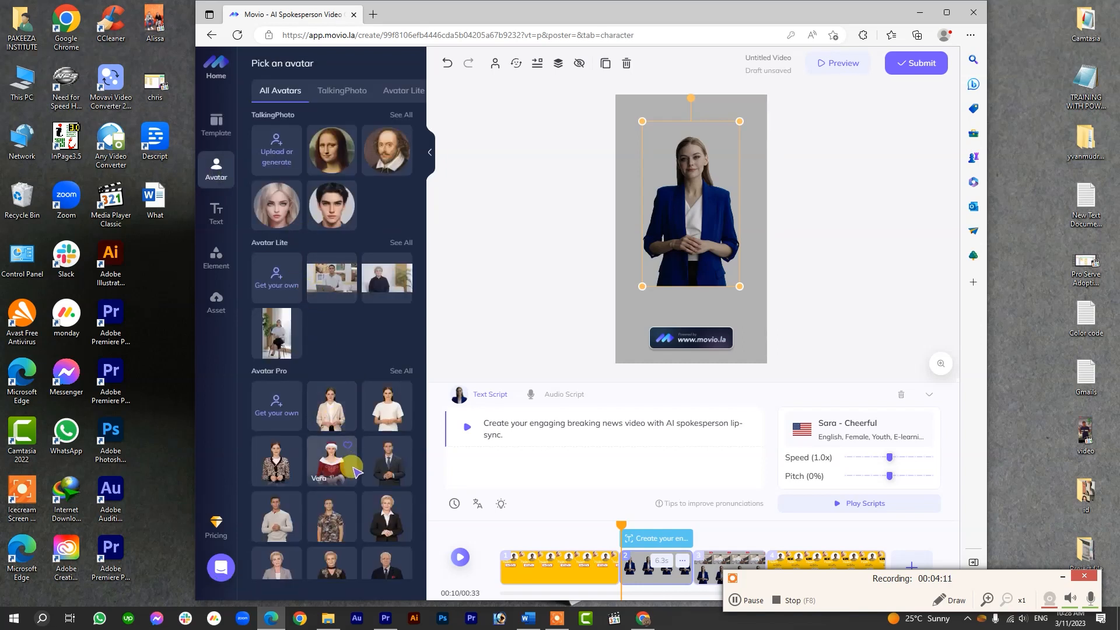
pyautogui.scroll(-2, 354, 470)
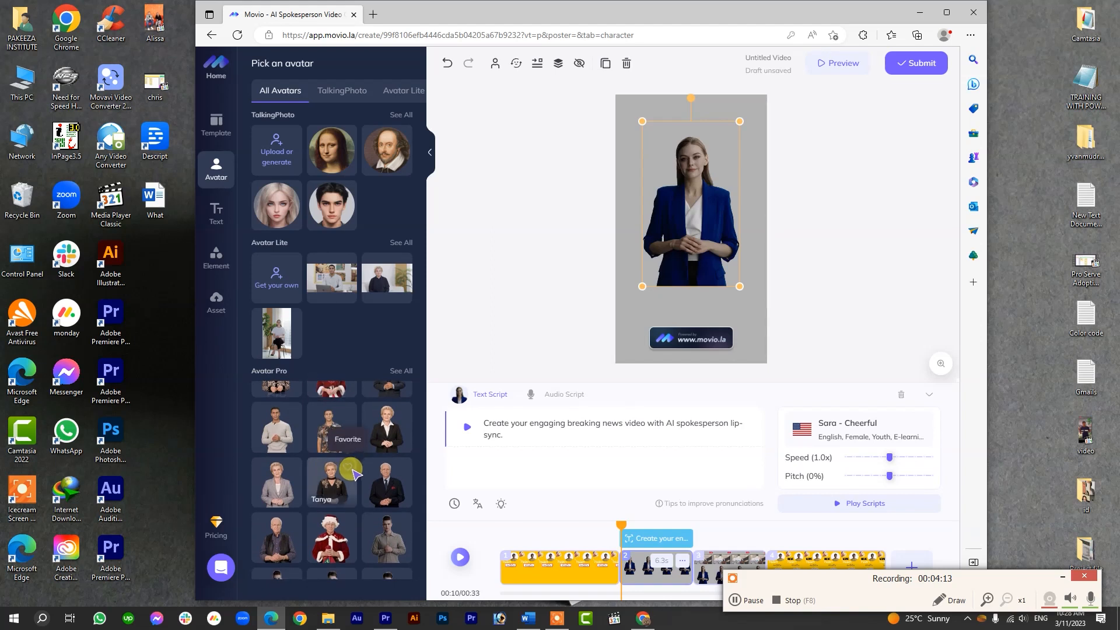
pyautogui.scroll(-3, 350, 495)
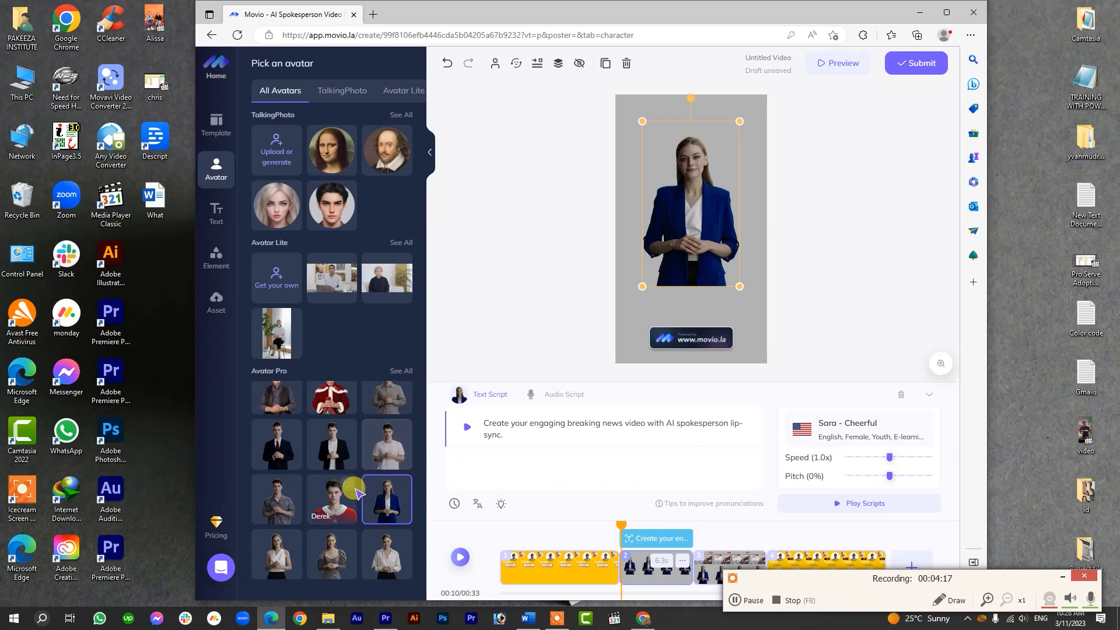
pyautogui.click(333, 453)
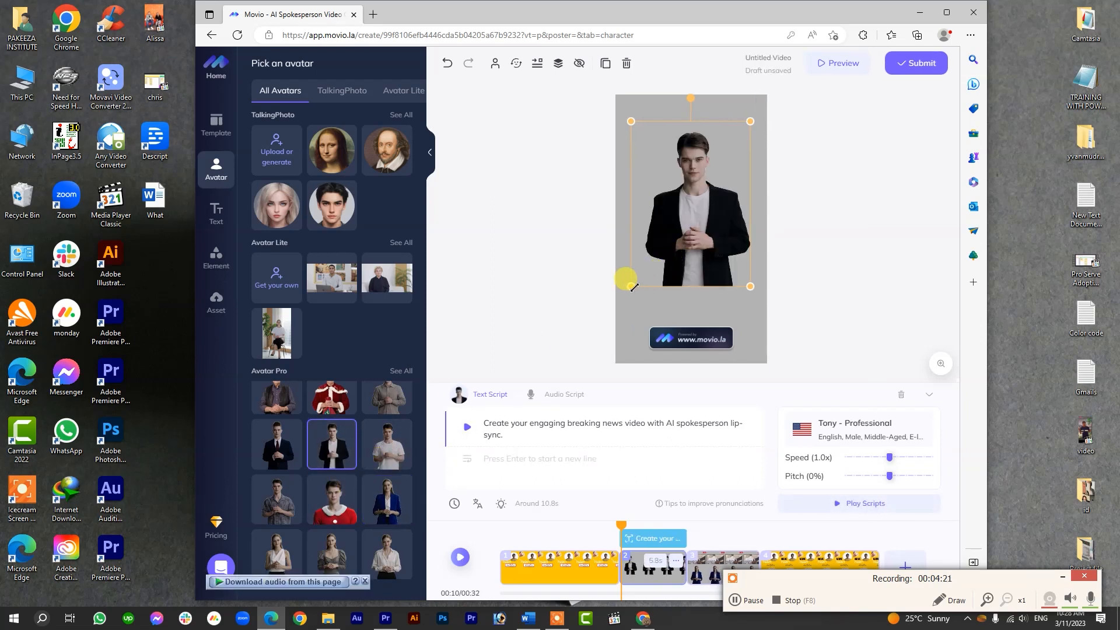
pyautogui.moveTo(630, 288); pyautogui.dragTo(624, 296)
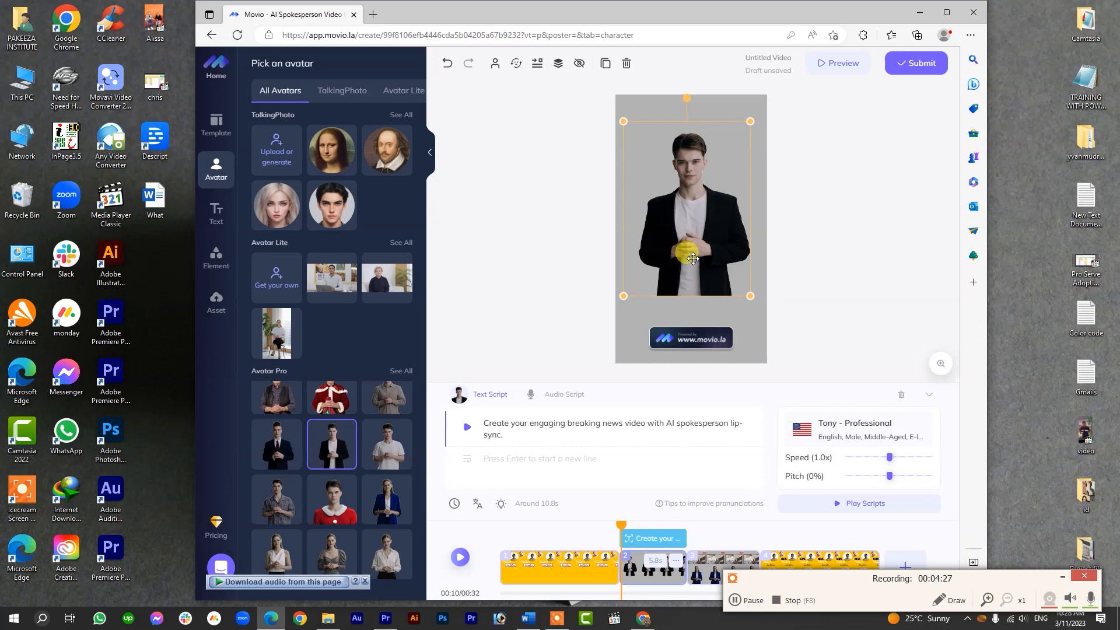
pyautogui.moveTo(701, 191); pyautogui.dragTo(701, 186)
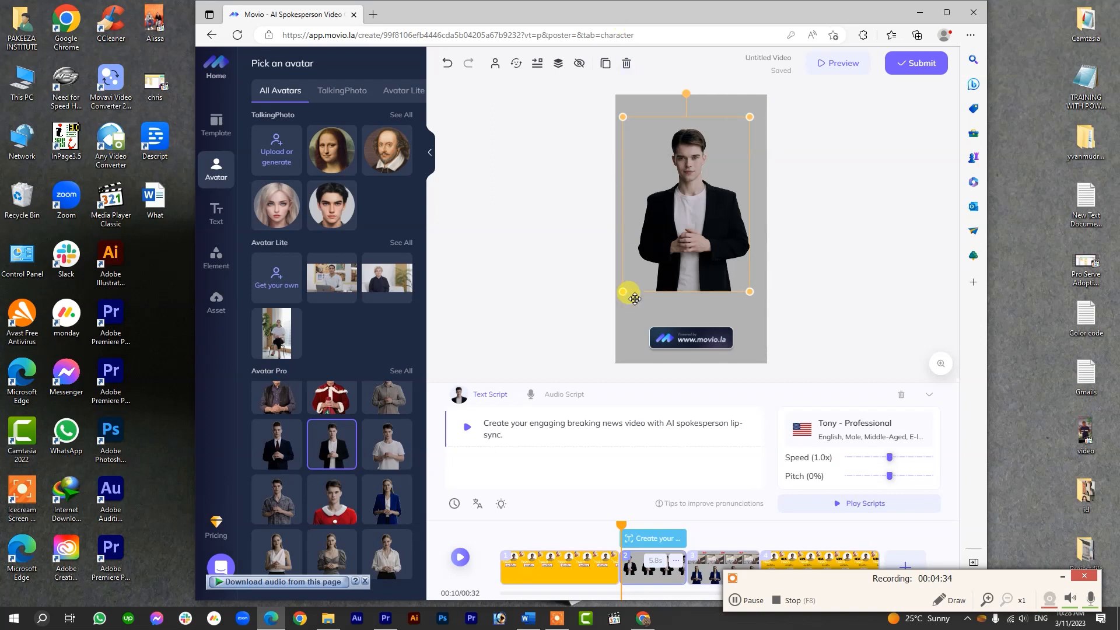
# Clear the template's sample sentence from the avatar's text script.
pyautogui.click(518, 437)
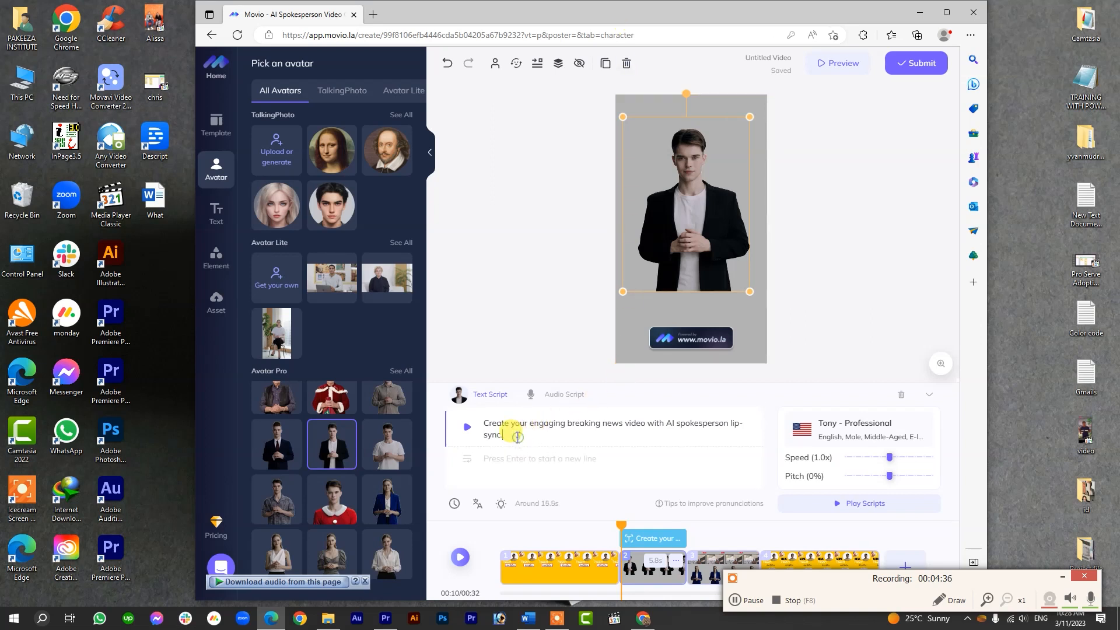
pyautogui.hotkey('ctrl', 'a')
pyautogui.press('BackSpace')
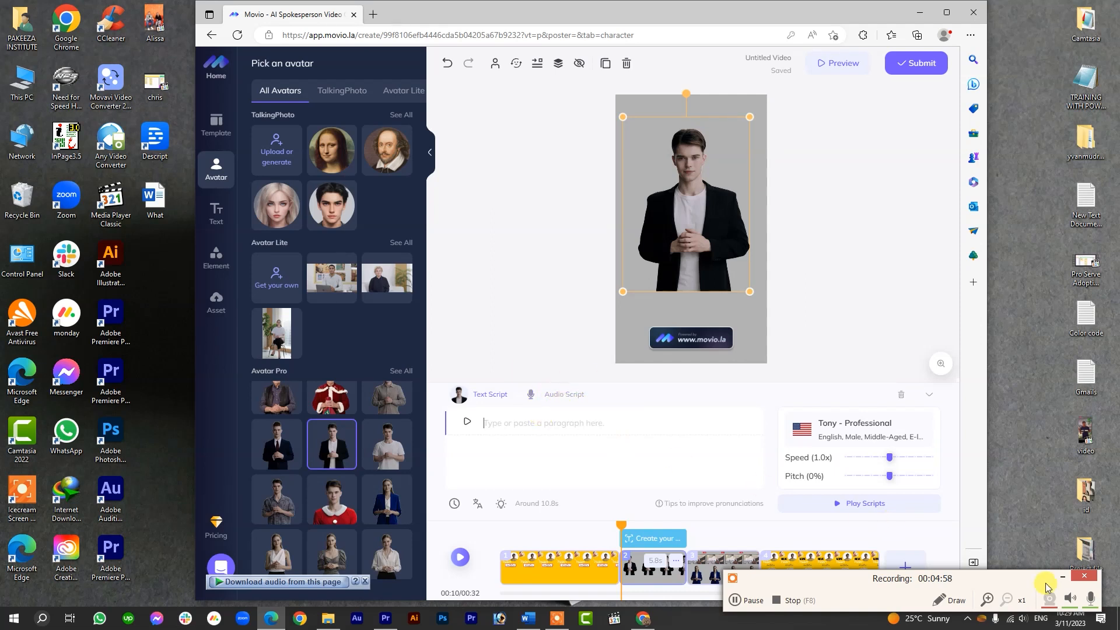
# Switch to Chrome, look up ChatGPT, and start a new ChatGPT chat from OpenAI's introduction page.
pyautogui.click(1061, 577)
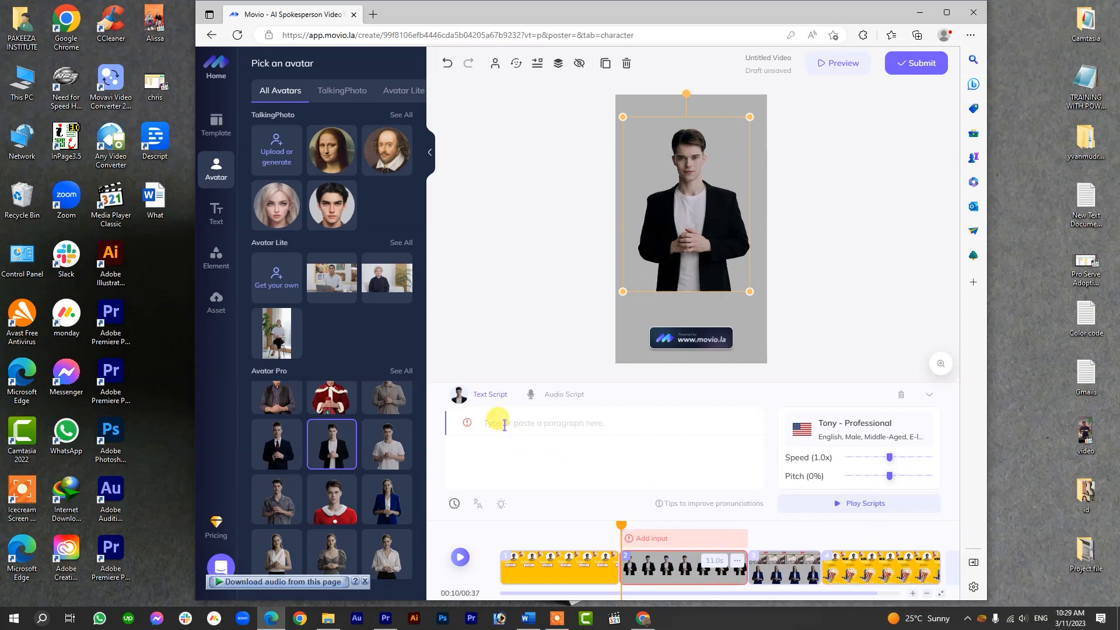
pyautogui.click(643, 618)
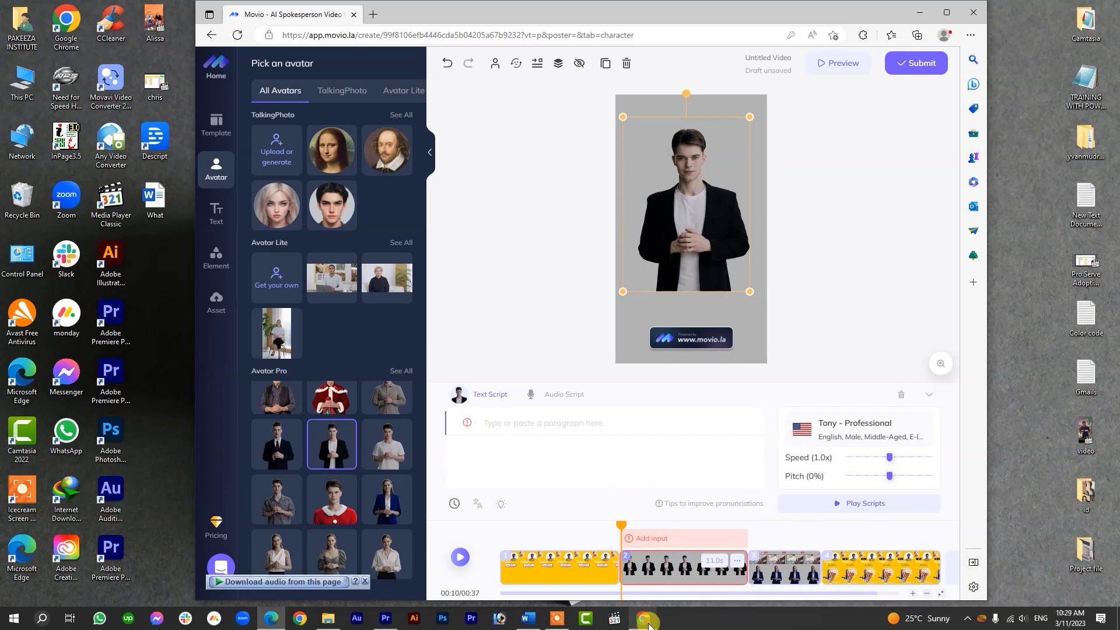
pyautogui.moveTo(420, 23); pyautogui.dragTo(426, 23)
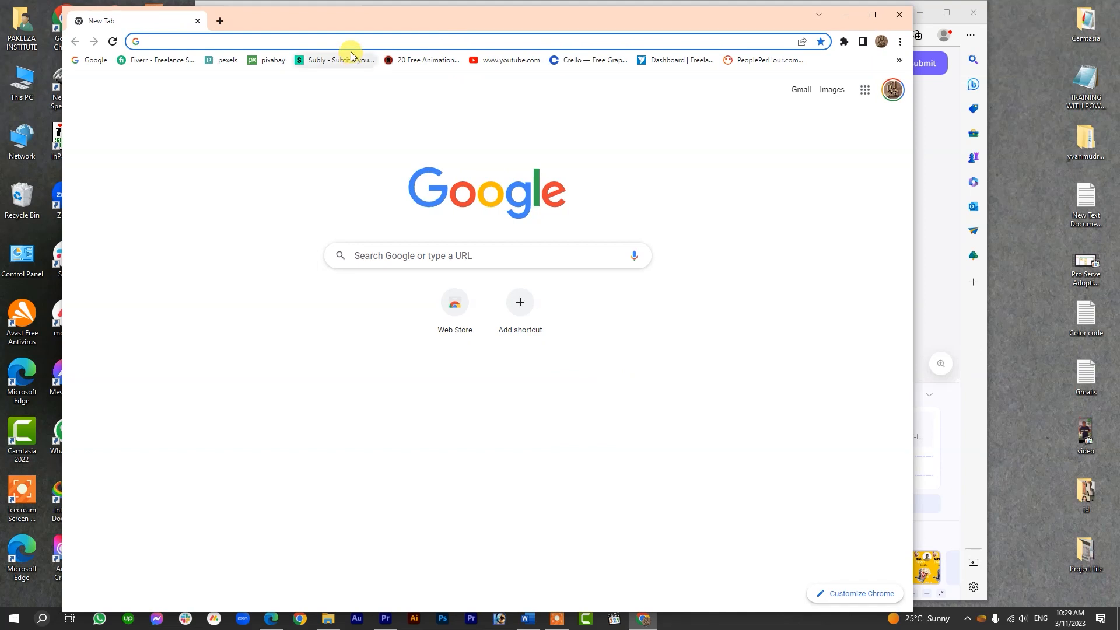
pyautogui.click(351, 45)
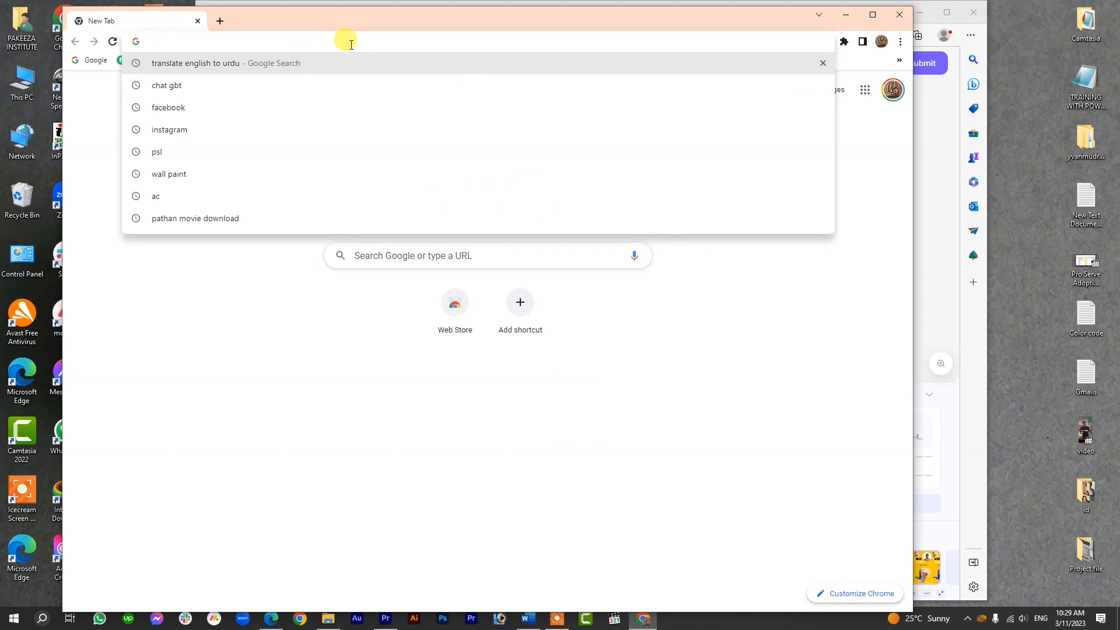
pyautogui.write('chat')
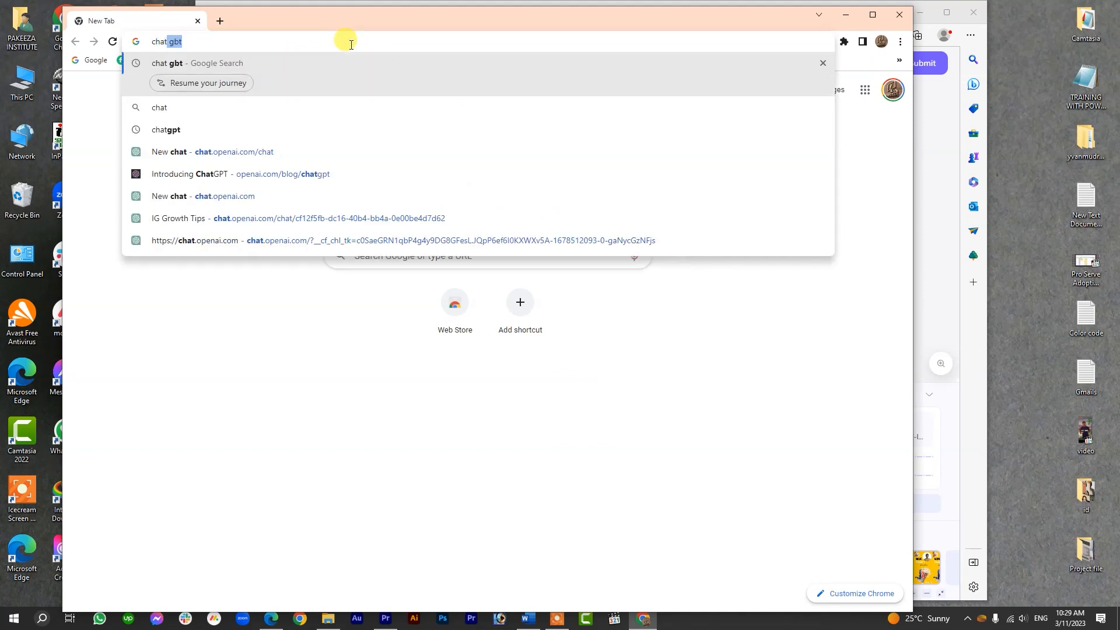
pyautogui.press('Return')
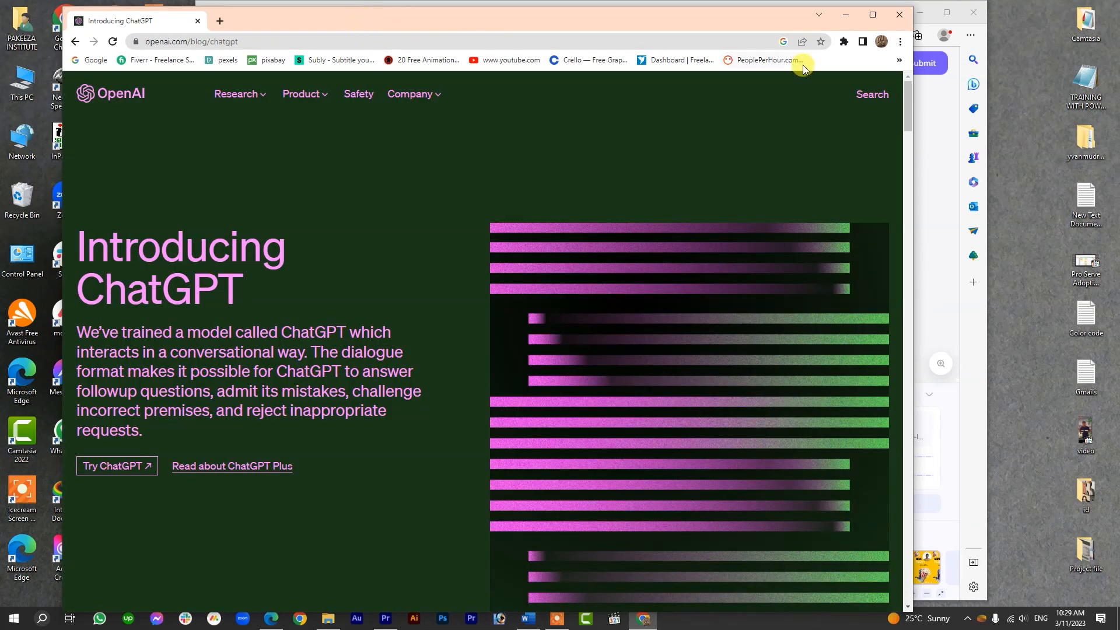
pyautogui.click(124, 467)
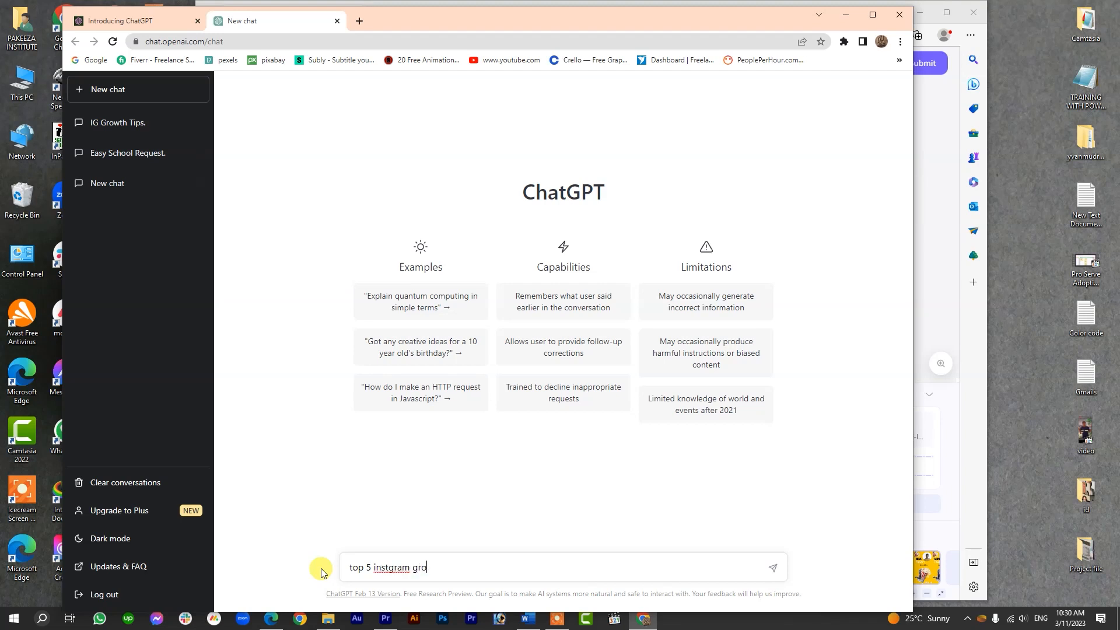
# Ask ChatGPT for "top 5 instgram grow tips" and select all five numbered tips in its answer.
pyautogui.write('s')
pyautogui.press('Return')
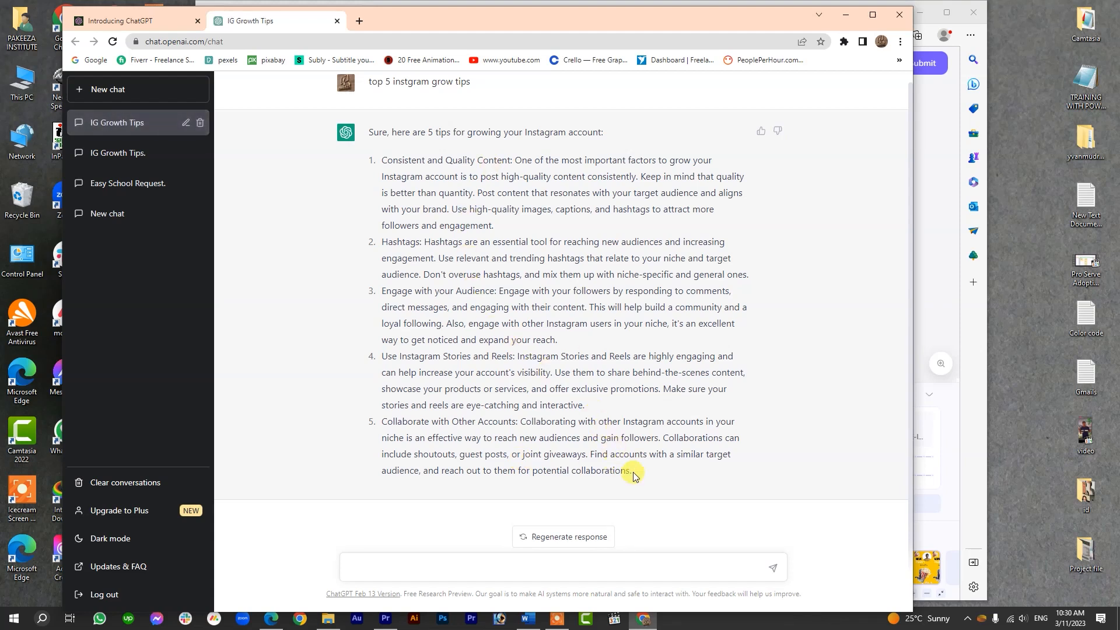
pyautogui.moveTo(634, 475); pyautogui.dragTo(379, 161)
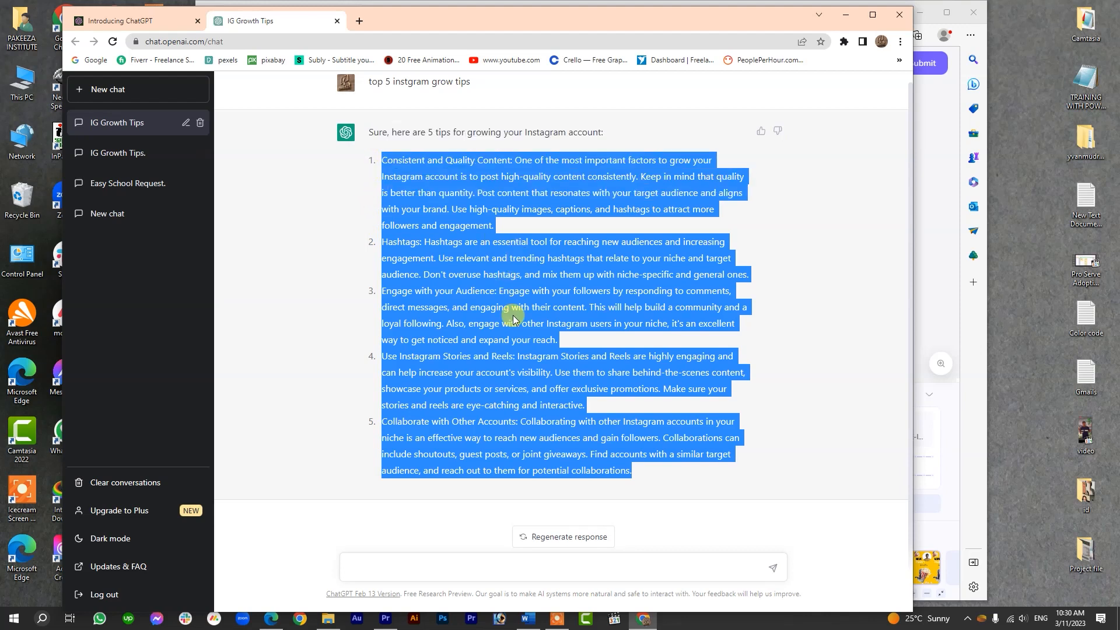
# Open the Word document What from the desktop and copy its entire list of five Instagram tips.
pyautogui.click(845, 15)
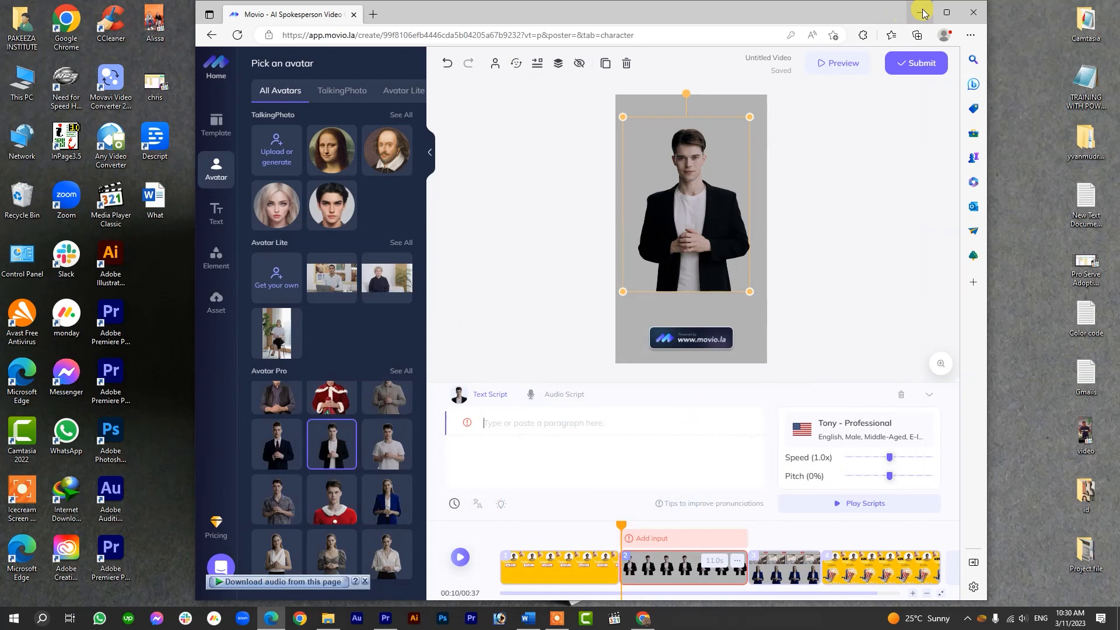
pyautogui.click(921, 13)
pyautogui.doubleClick(155, 198)
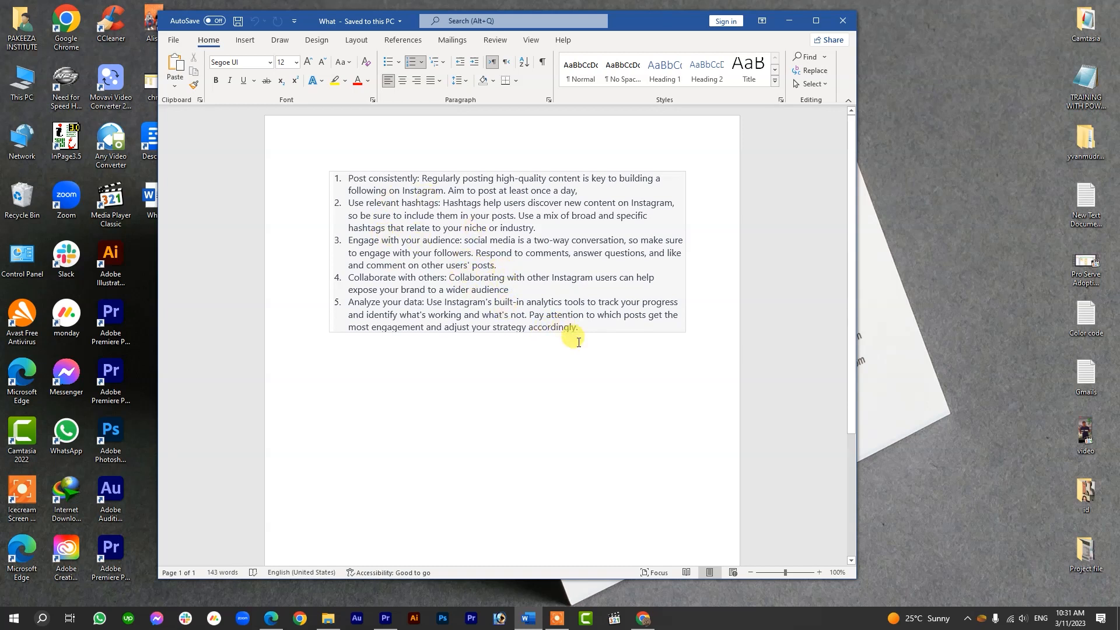
pyautogui.hotkey('ctrl', 'a')
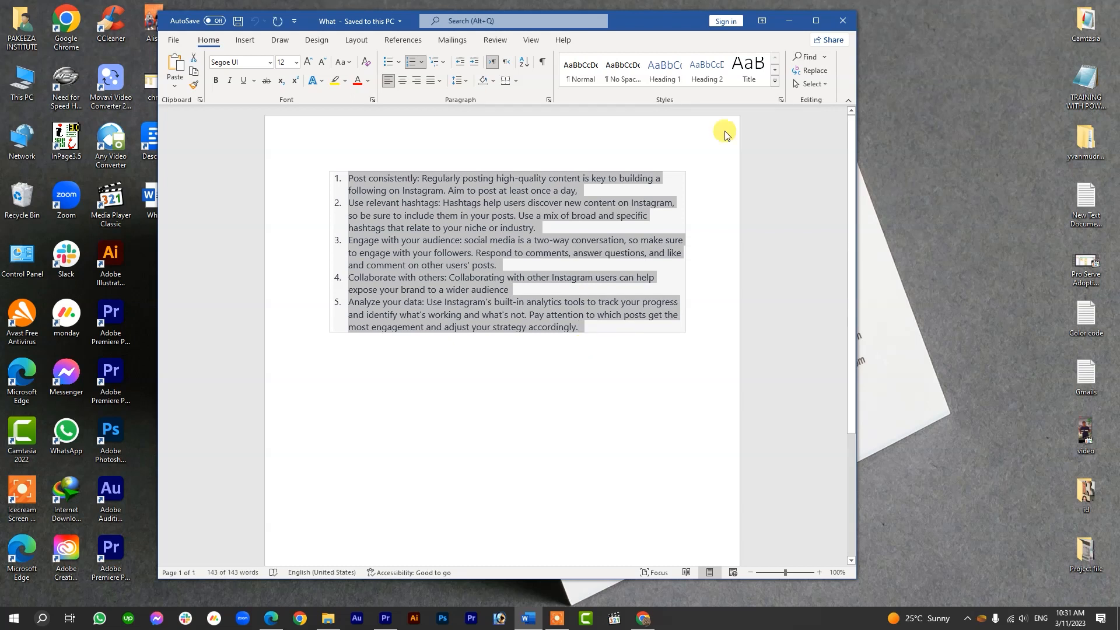
pyautogui.click(789, 22)
# Return to Movio in Edge and paste the copied Instagram tips into the avatar's empty text script.
pyautogui.click(272, 620)
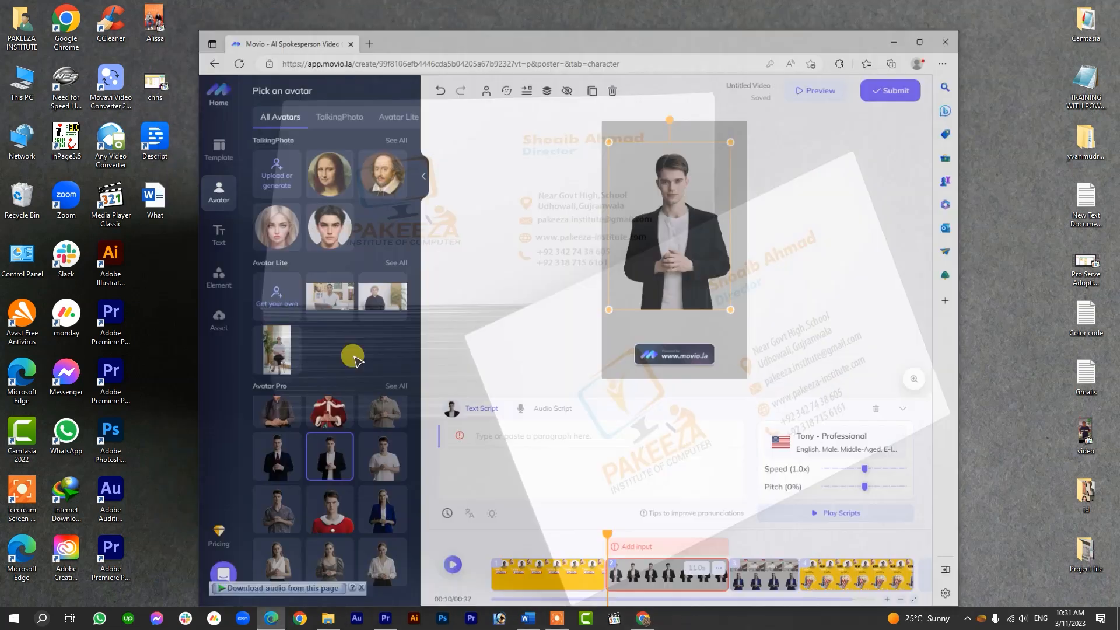
pyautogui.moveTo(676, 13); pyautogui.dragTo(666, 14)
pyautogui.click(487, 424)
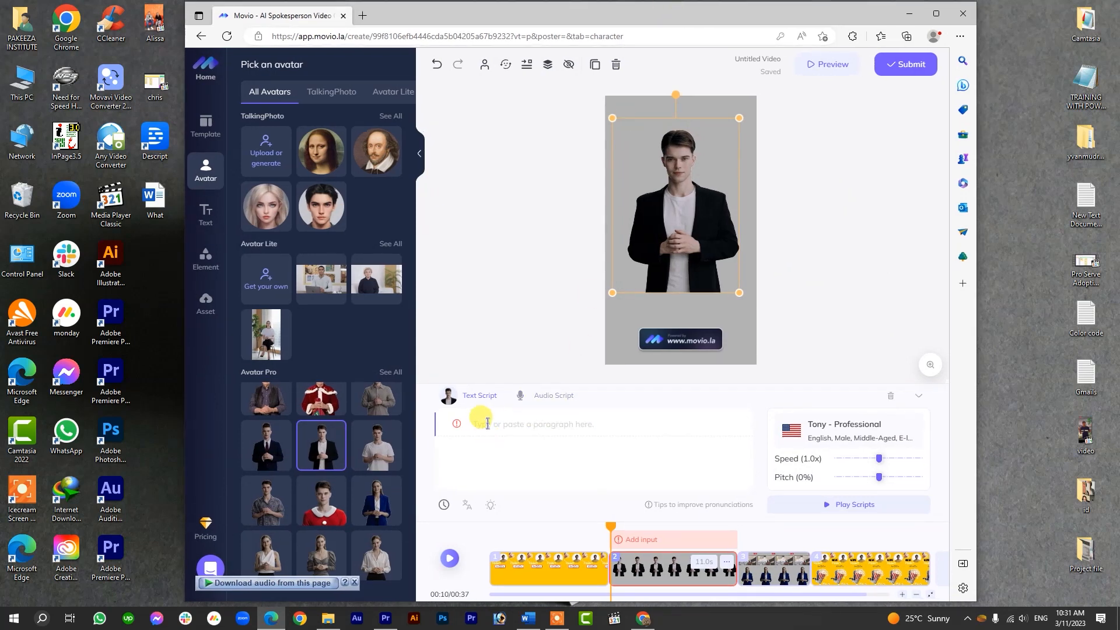
pyautogui.hotkey('ctrl', 'v')
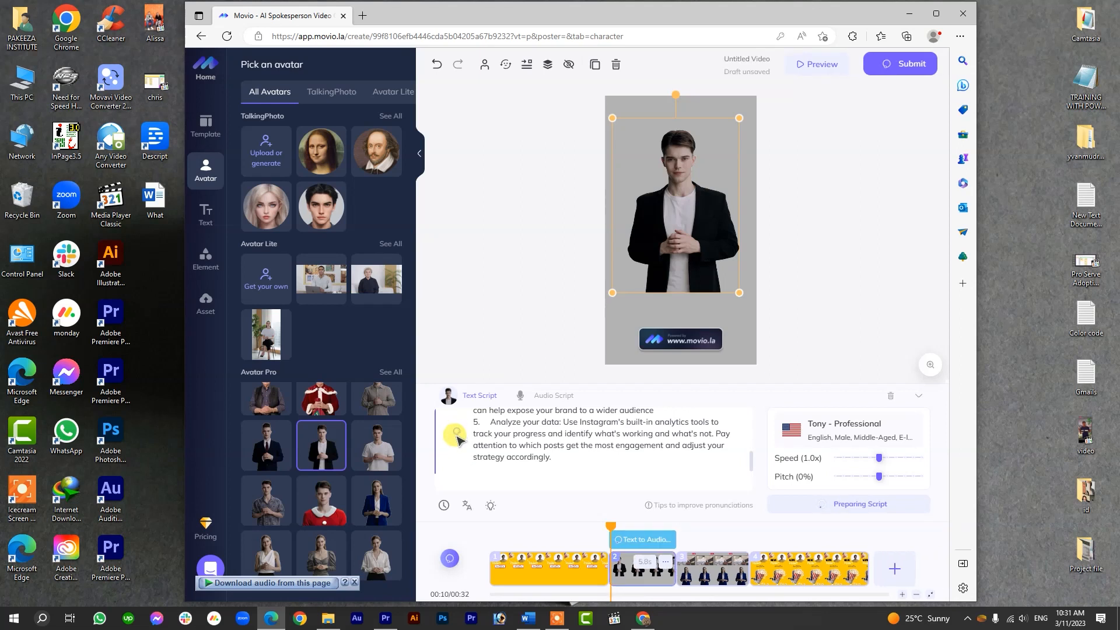
# Delete the yellow movie-night scene at the start of the timeline, ahead of the presenter scene.
pyautogui.click(518, 567)
pyautogui.press('Delete')
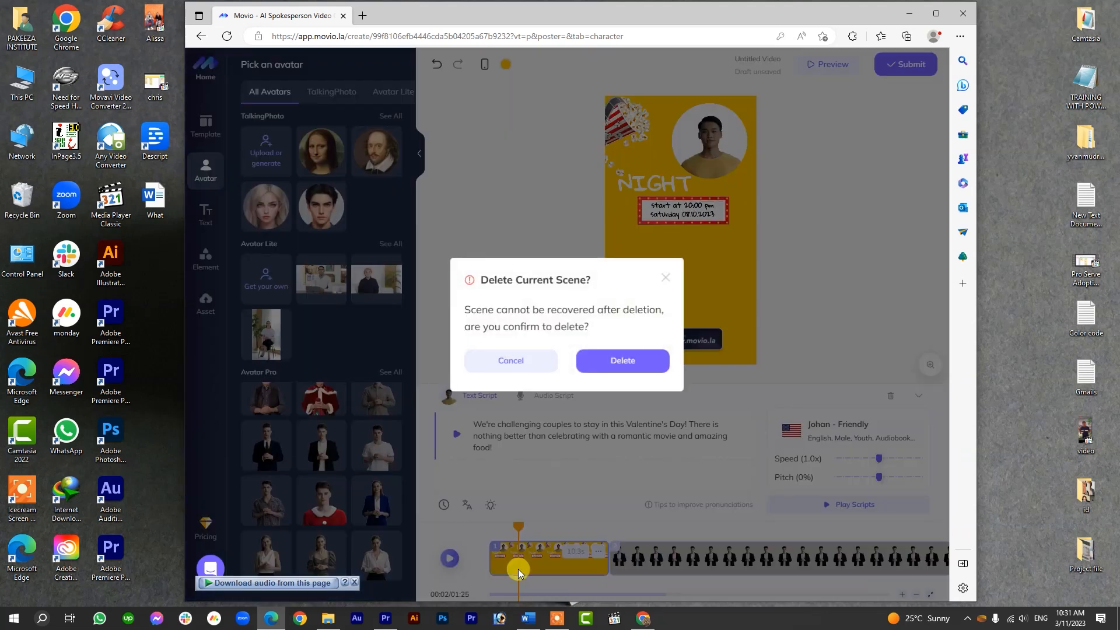
pyautogui.click(621, 359)
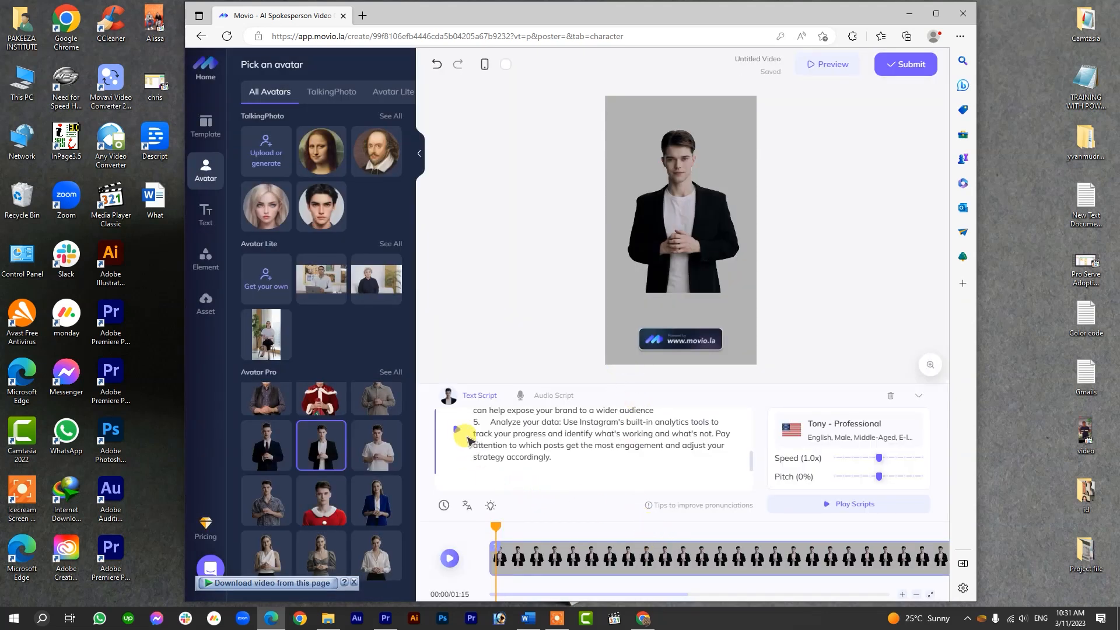
# Listen to the pasted script and set the avatar's speech speed to 1.1x.
pyautogui.click(457, 430)
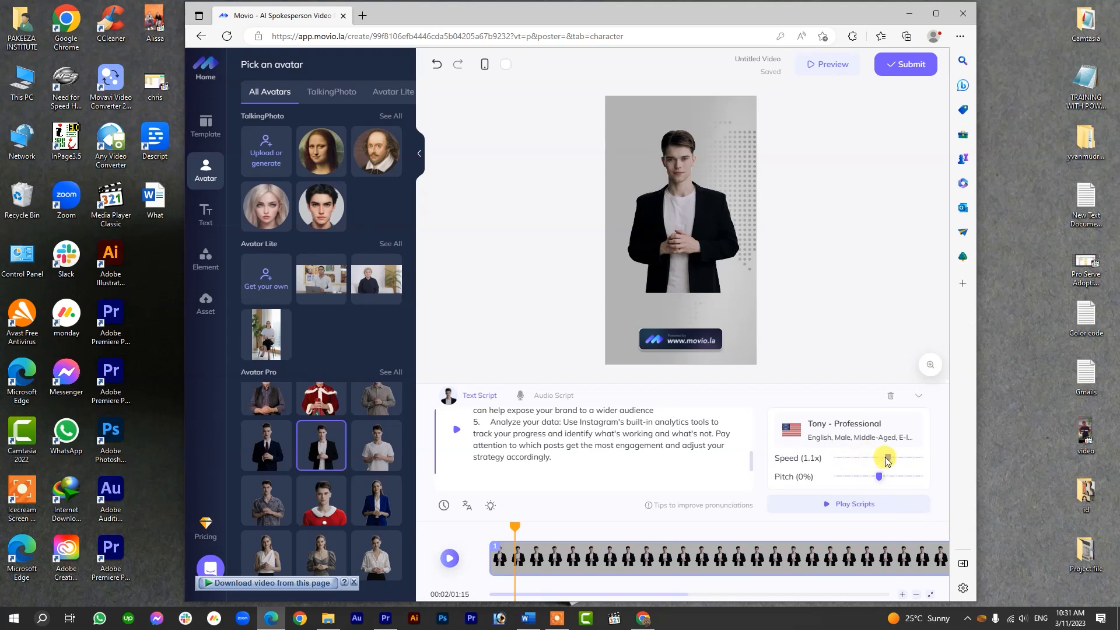
pyautogui.moveTo(885, 460); pyautogui.dragTo(886, 458)
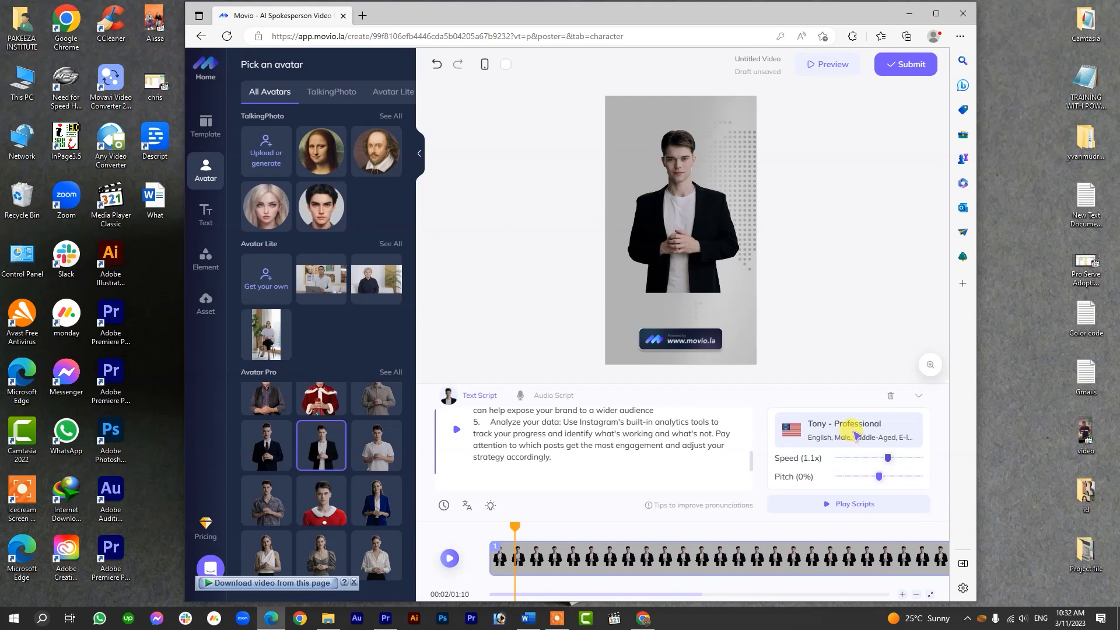
# Browse the available voice languages and listen to the Ryan - Professional and Tony - Professional English voice samples.
pyautogui.click(855, 431)
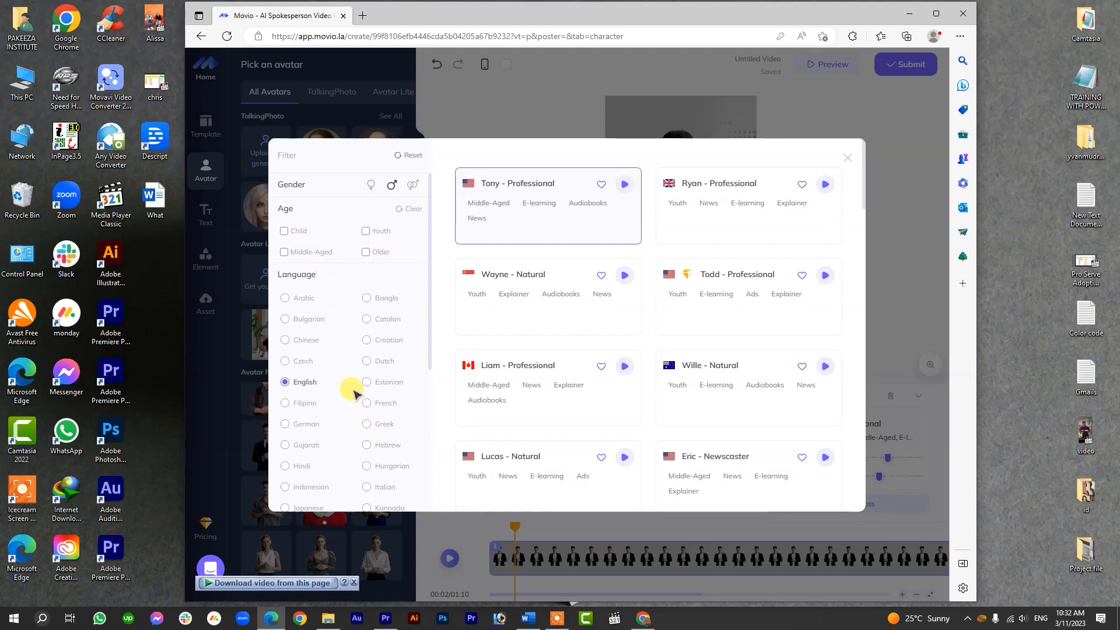
pyautogui.scroll(-4, 351, 376)
pyautogui.scroll(4, 351, 385)
pyautogui.scroll(-3, 351, 391)
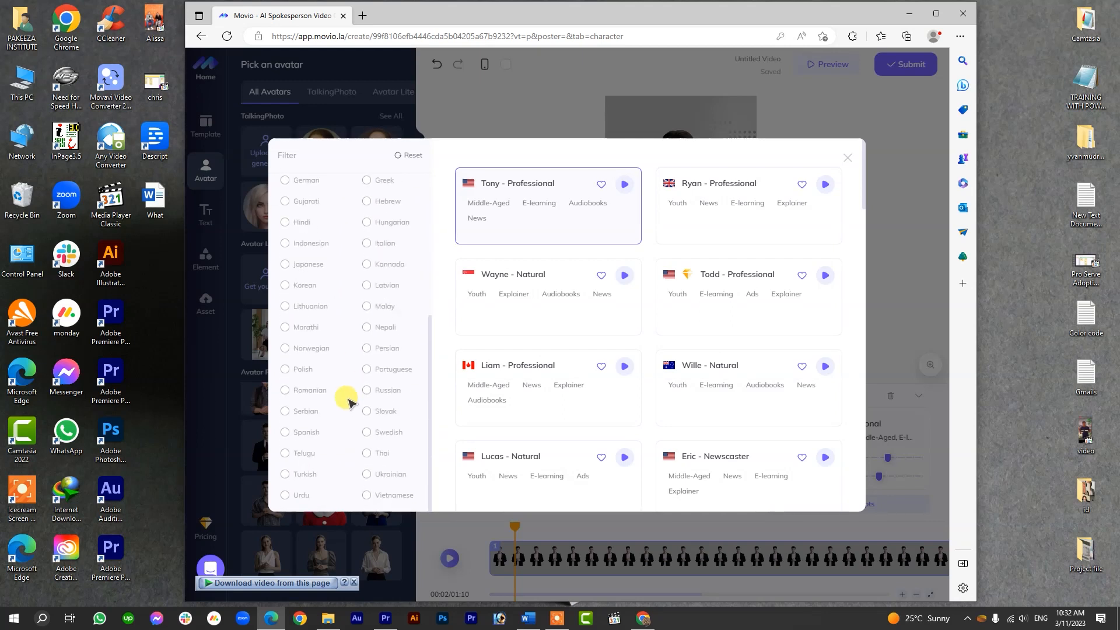
pyautogui.scroll(2, 307, 406)
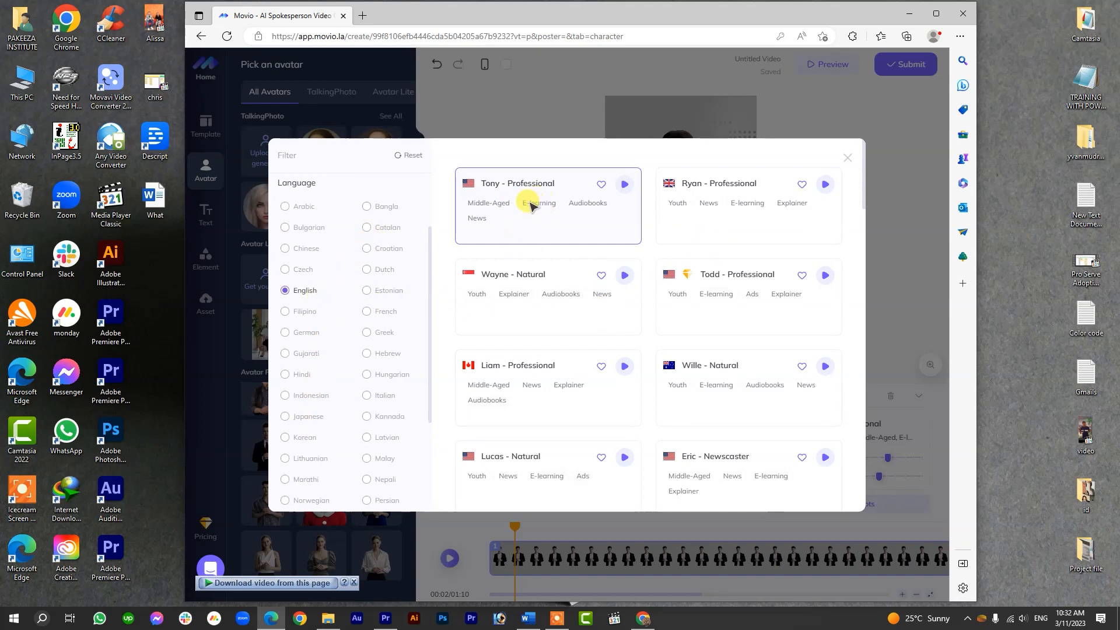
pyautogui.click(825, 185)
pyautogui.click(623, 184)
pyautogui.click(846, 158)
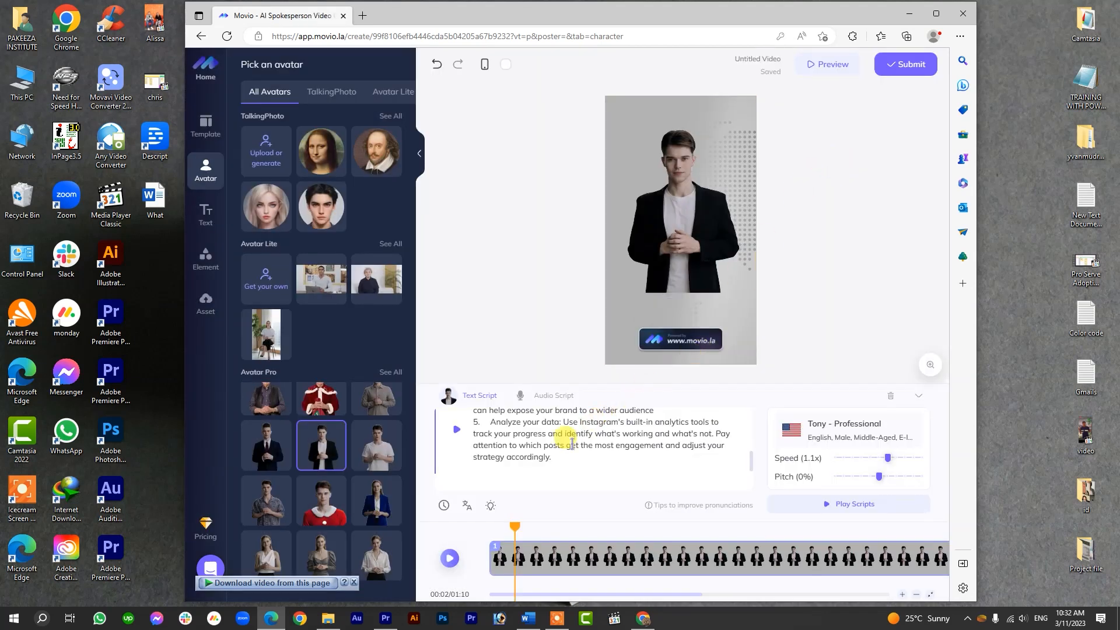
# Play the script paragraph in the Tony - Professional voice and submit the video for generation.
pyautogui.click(455, 431)
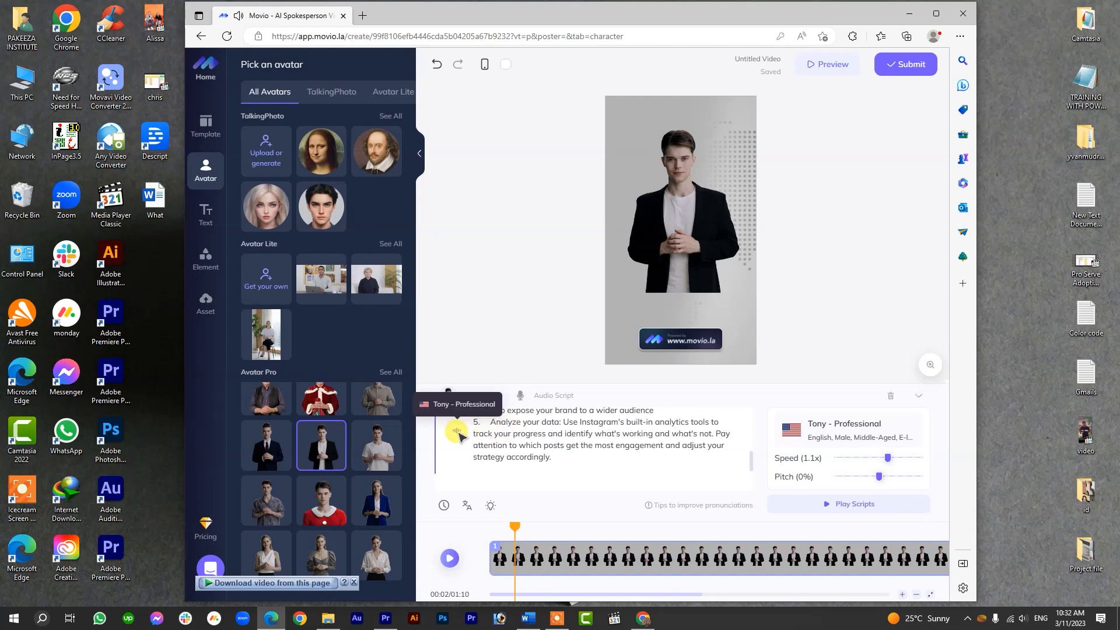
pyautogui.click(892, 65)
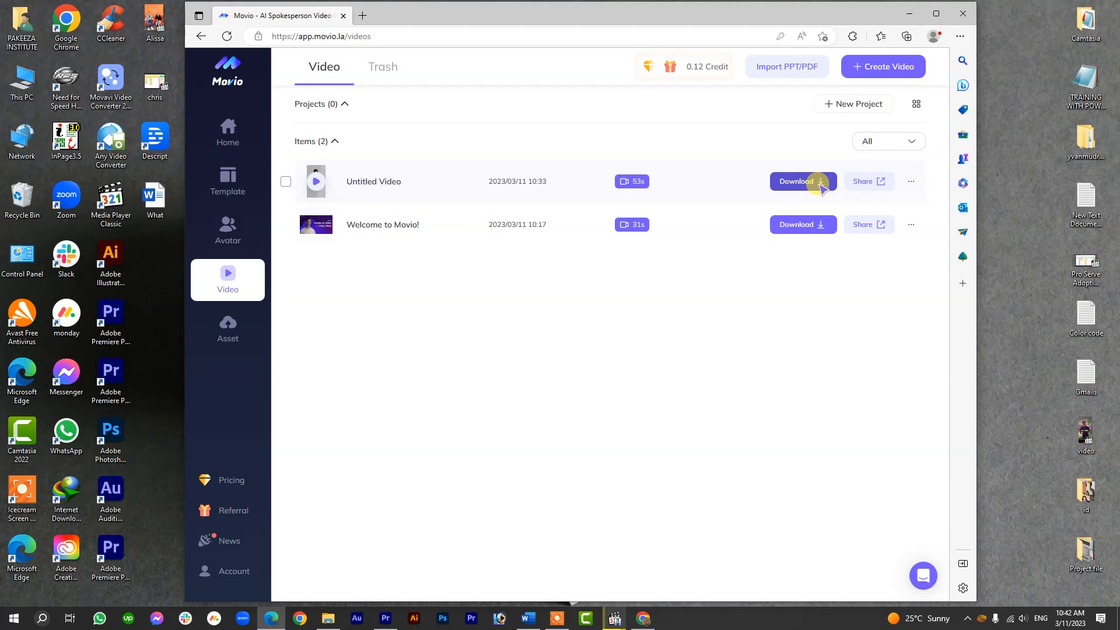
# Switch to File Explorer and watch the downloaded Untitled+Video_2 from the dn folder.
pyautogui.click(908, 14)
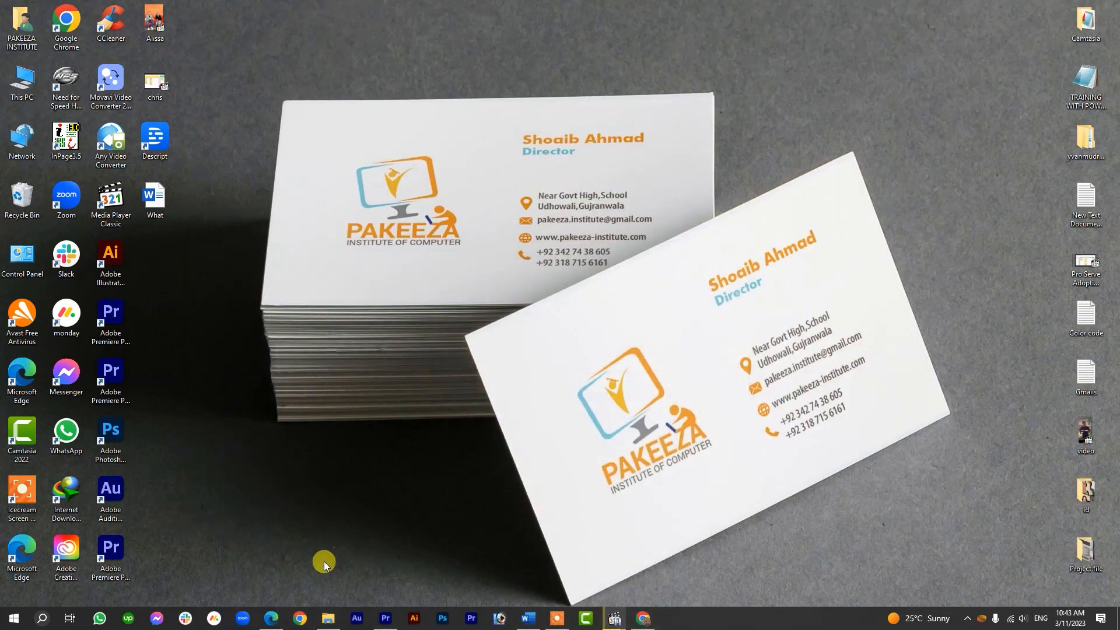
pyautogui.click(327, 618)
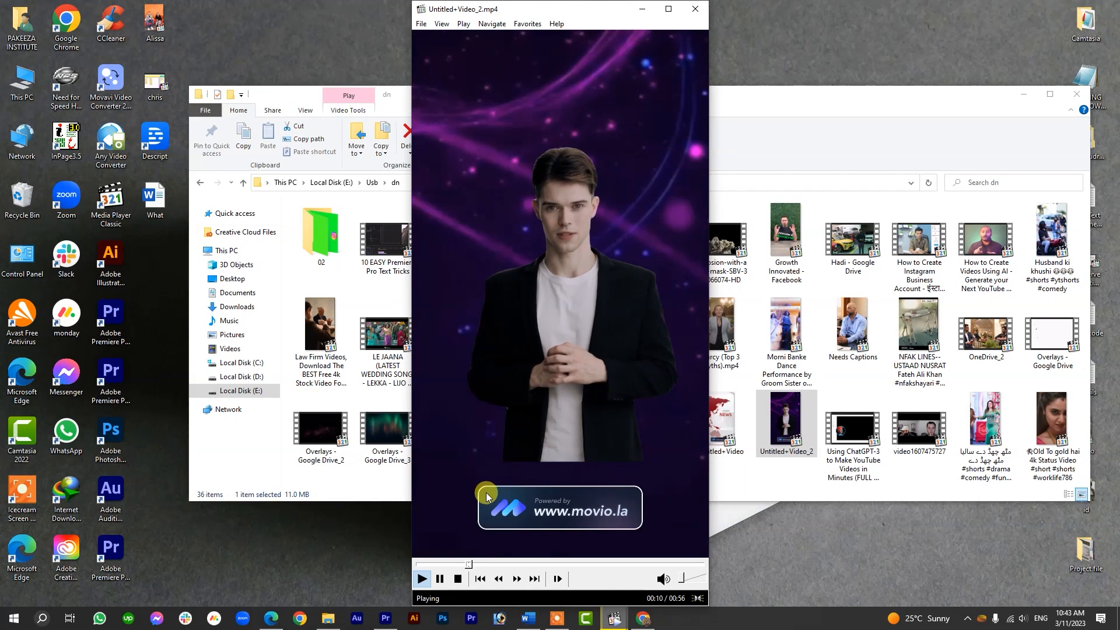
pyautogui.click(641, 9)
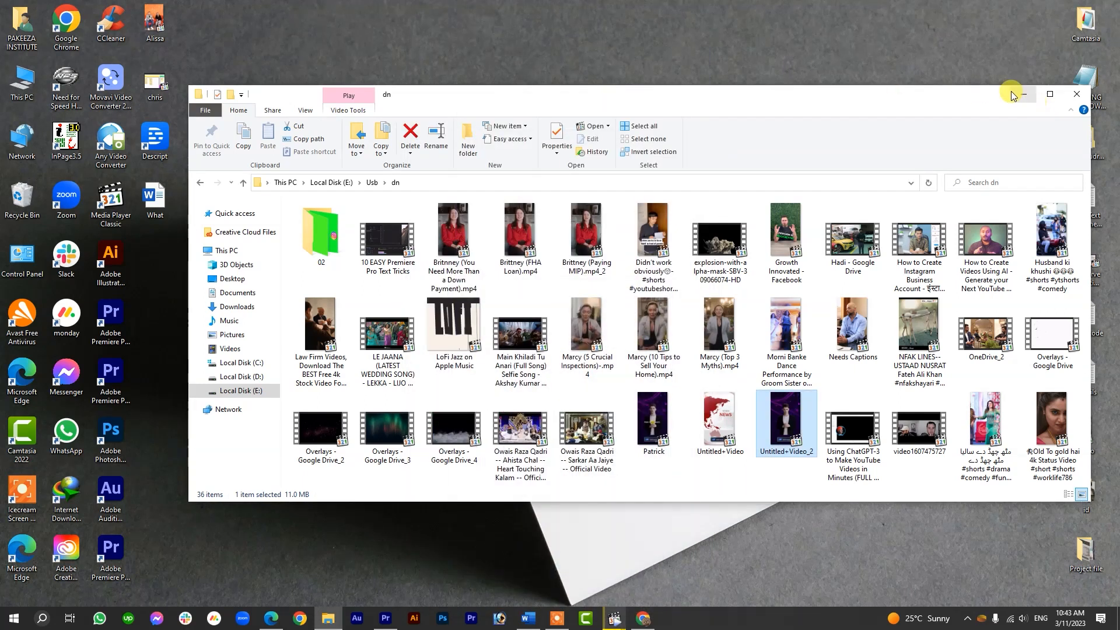
pyautogui.click(1022, 94)
# Switch to Premiere Pro and review the edited avatar reel with its captions and overlays by scrubbing and playing the timeline.
pyautogui.click(384, 618)
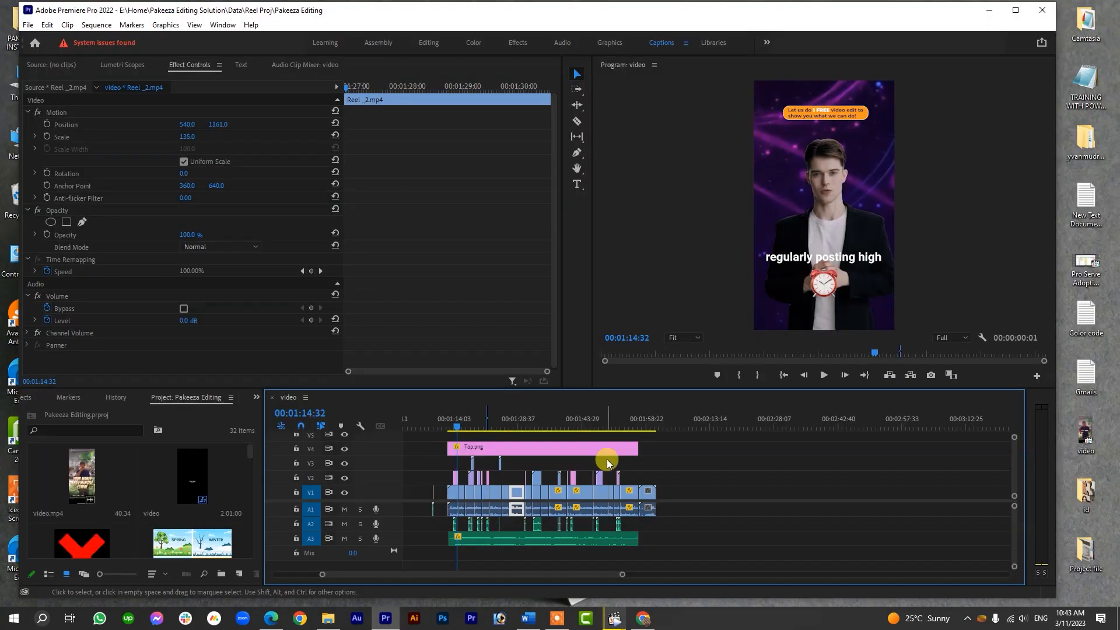
pyautogui.click(495, 418)
pyautogui.click(495, 492)
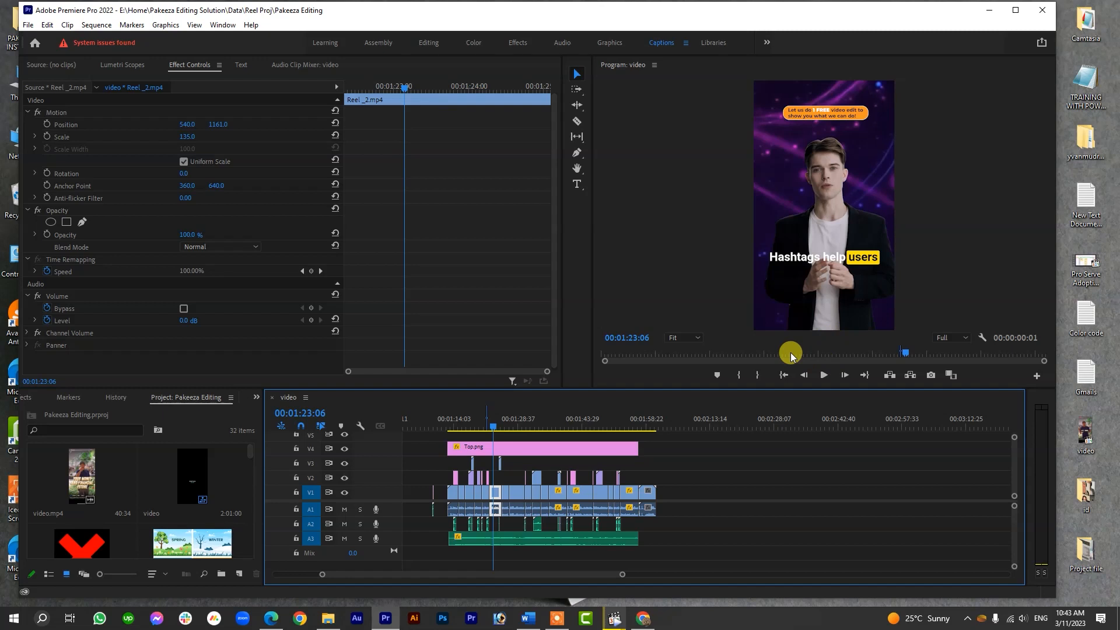
pyautogui.moveTo(498, 436); pyautogui.dragTo(519, 427)
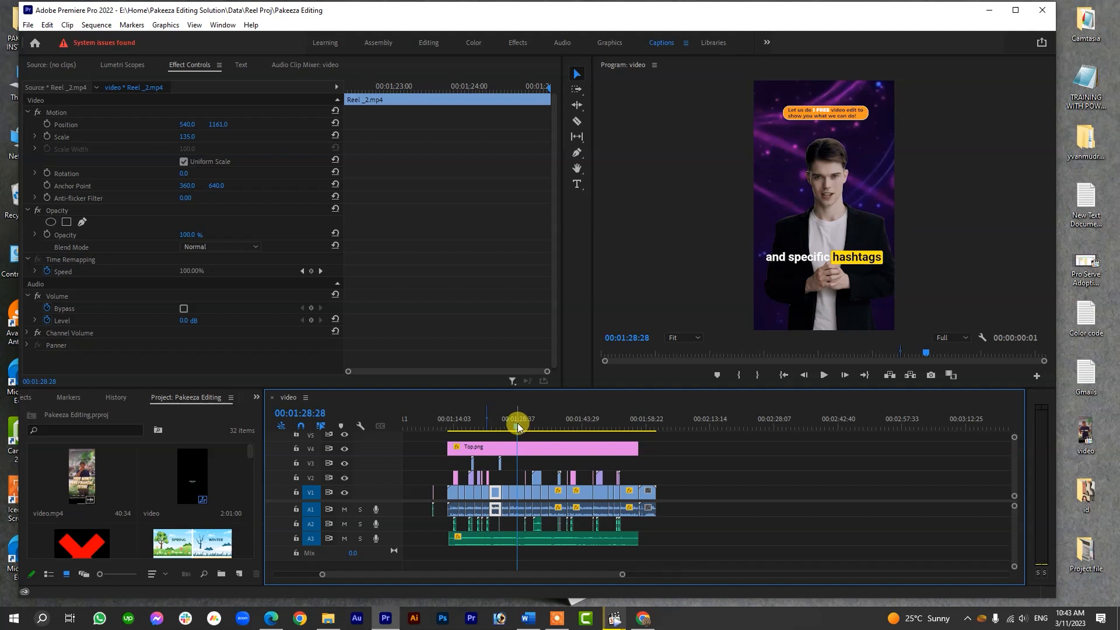
pyautogui.moveTo(517, 426); pyautogui.dragTo(449, 426)
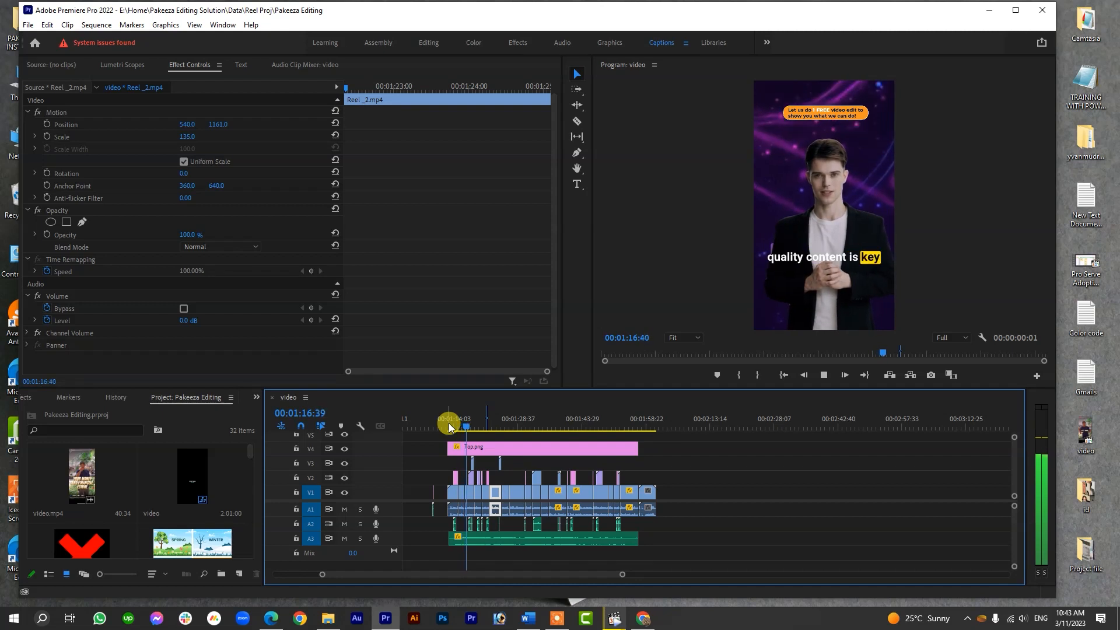
pyautogui.press('space')
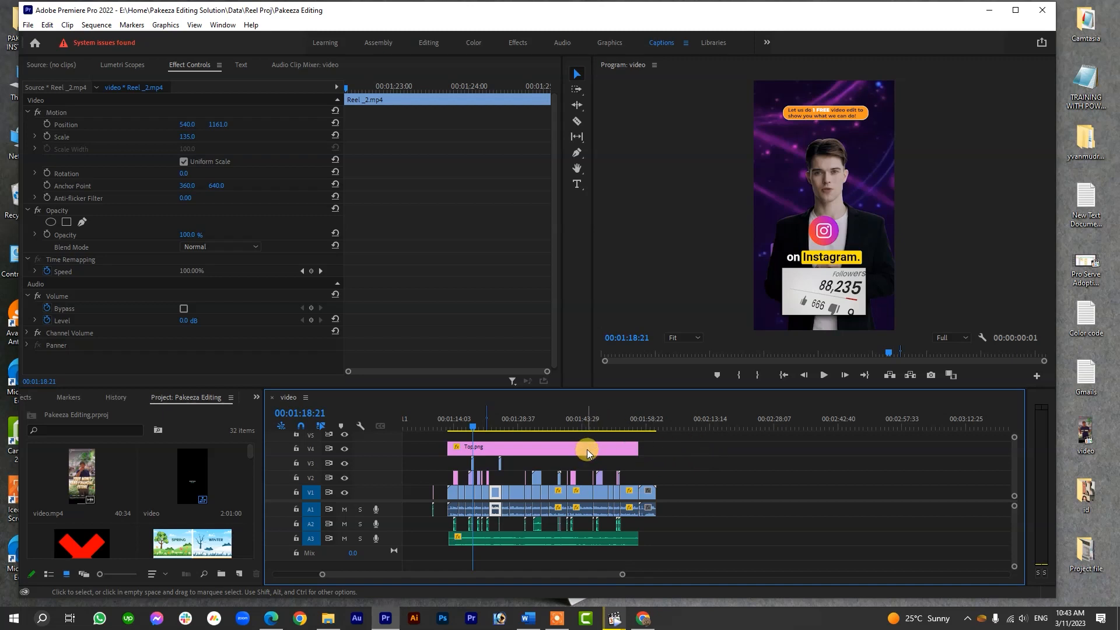
pyautogui.moveTo(587, 450)
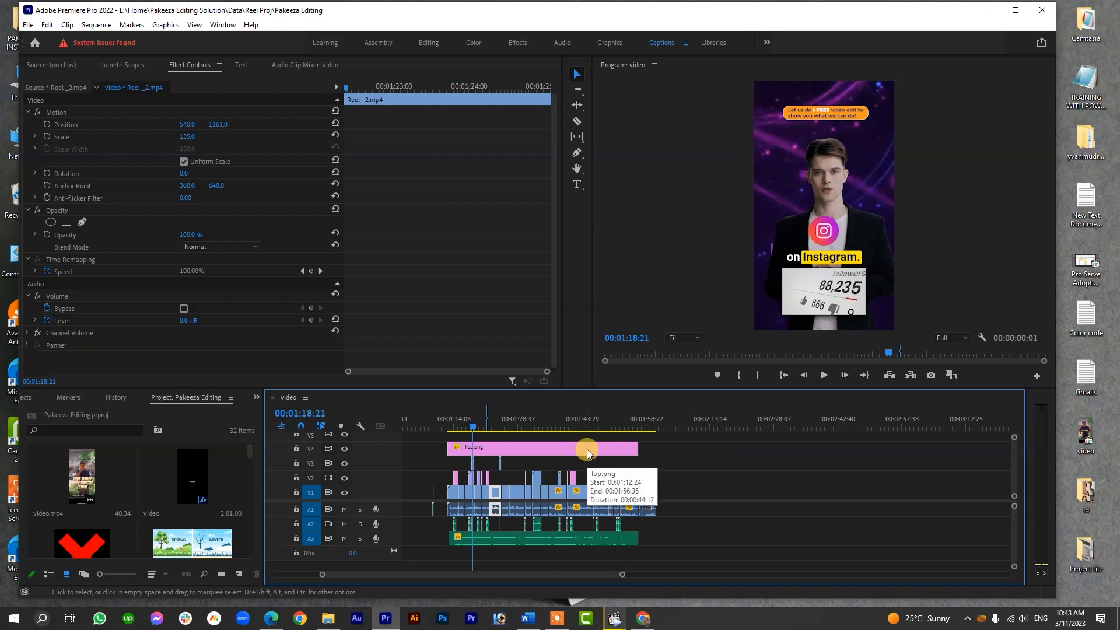